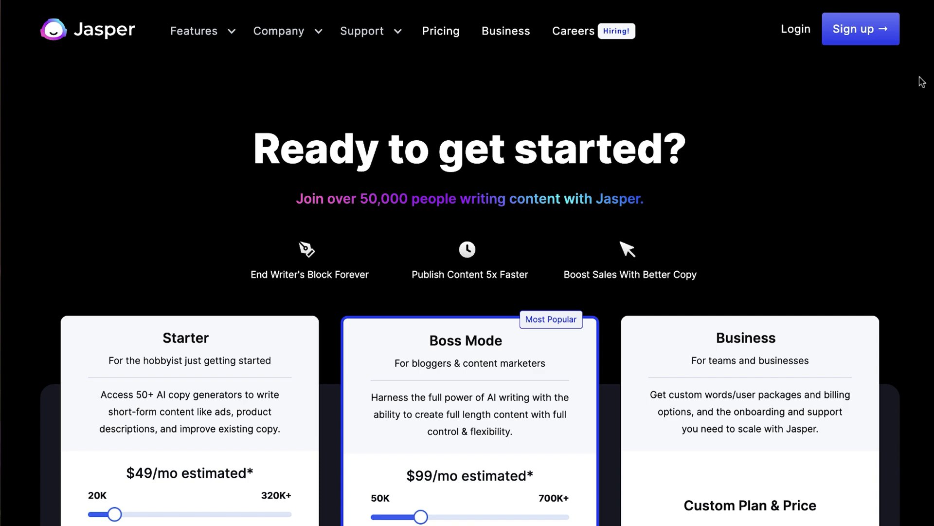
# Compare Boss Mode's $59/mo price at 50,000 words with the Starter plan's price on the word sliders
pyautogui.scroll(-5, 921, 82)
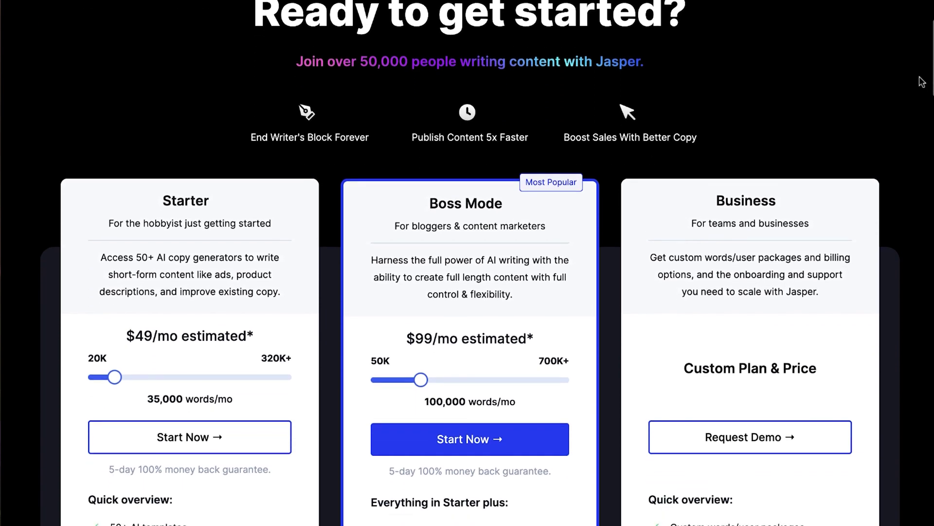
pyautogui.scroll(-2, 921, 82)
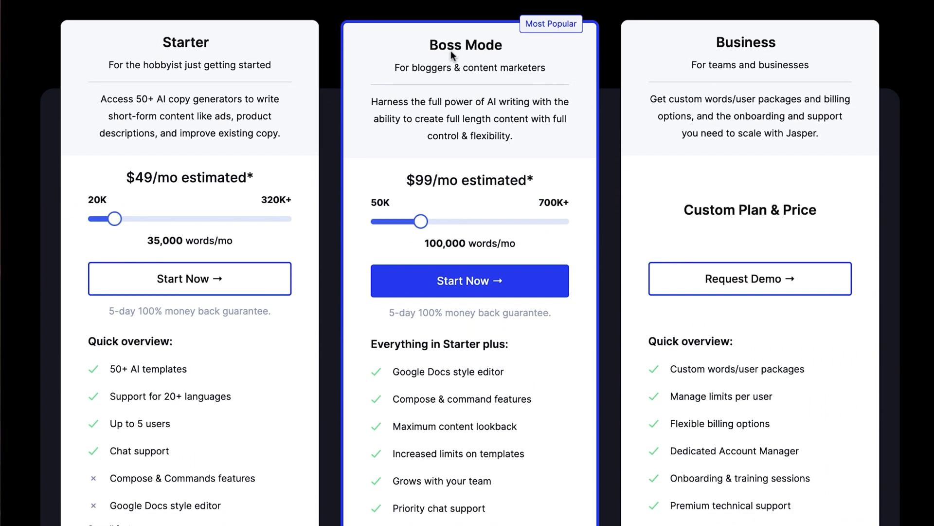
pyautogui.moveTo(421, 221); pyautogui.dragTo(377, 234)
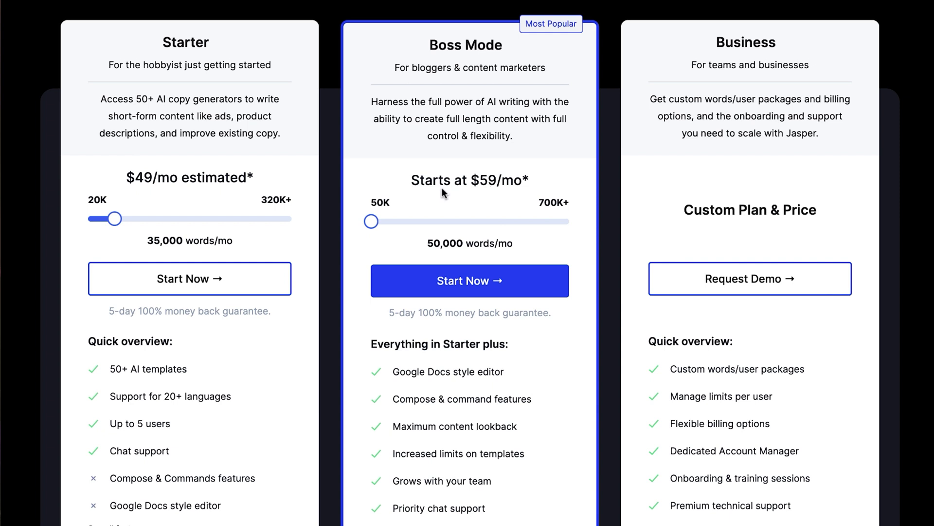
pyautogui.moveTo(116, 220); pyautogui.dragTo(88, 228)
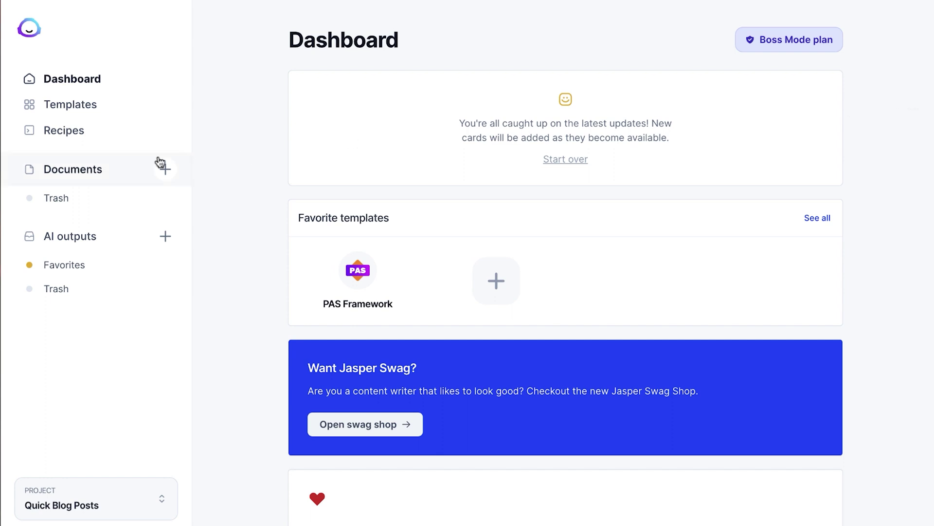
# Open the PAS Framework copywriting template from the Templates library
pyautogui.click(87, 108)
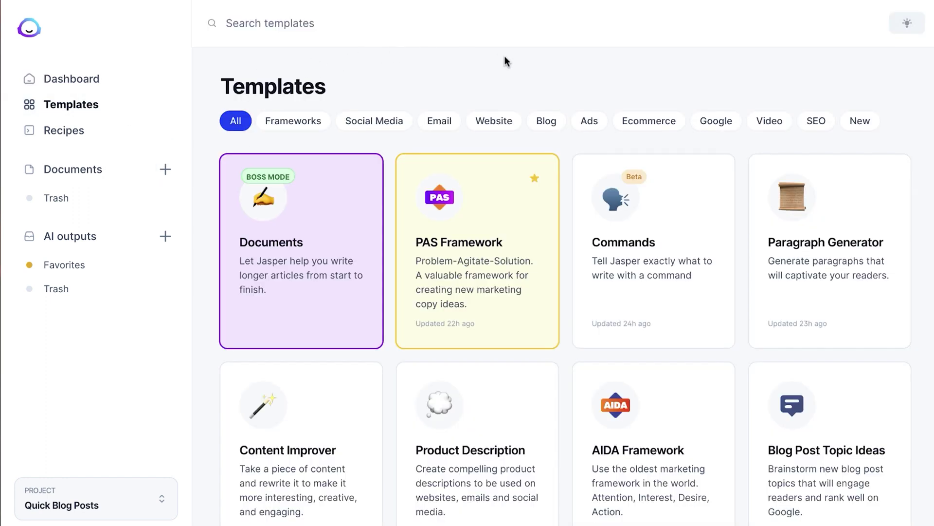
pyautogui.scroll(-1, 556, 66)
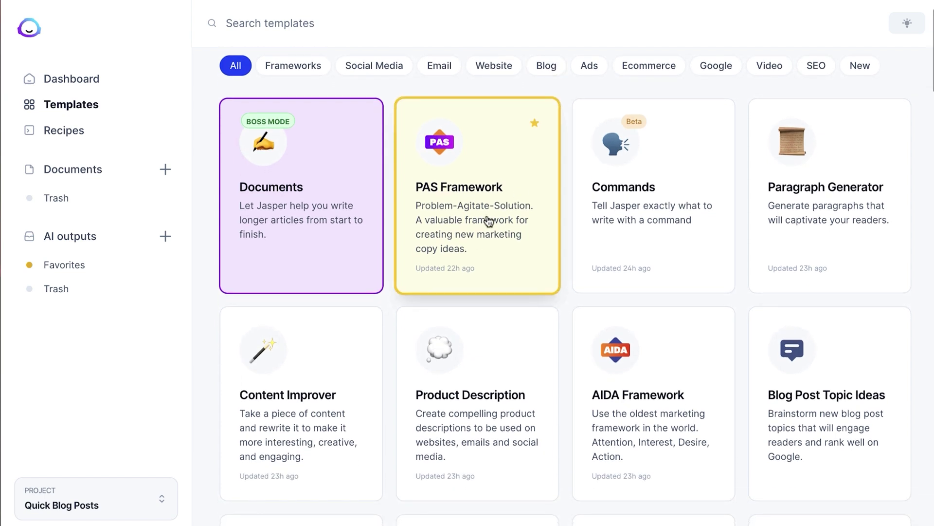
pyautogui.click(522, 174)
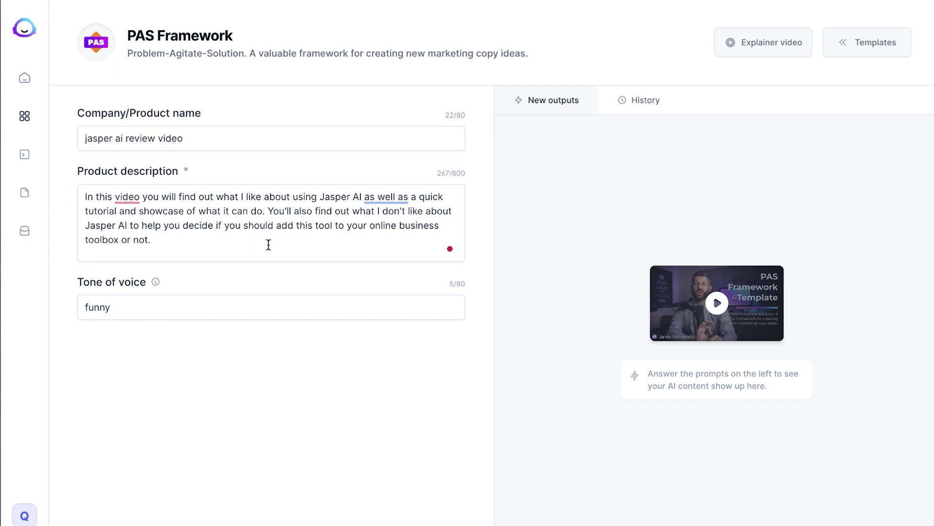
# Generate PAS copy for 'jasper ai review video' in a funny tone, then again in 'professional' tone
pyautogui.doubleClick(134, 305)
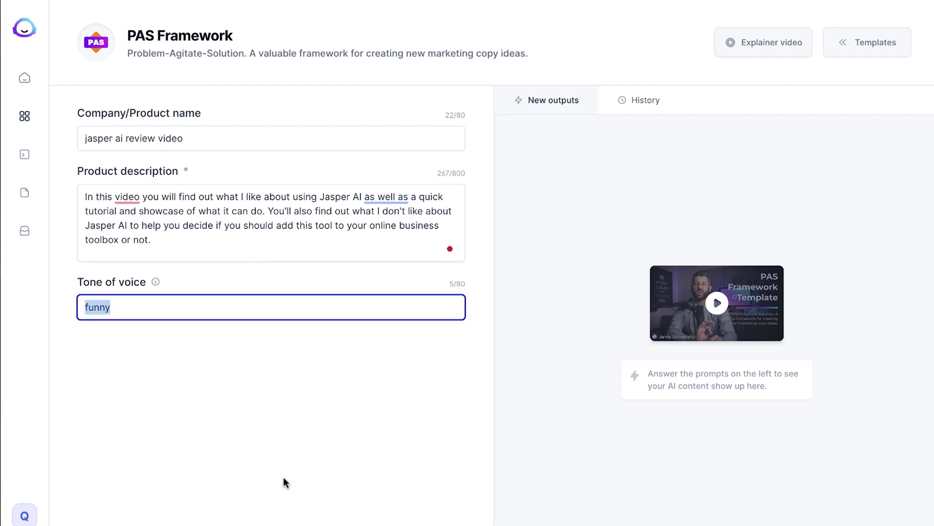
pyautogui.press('Tab')
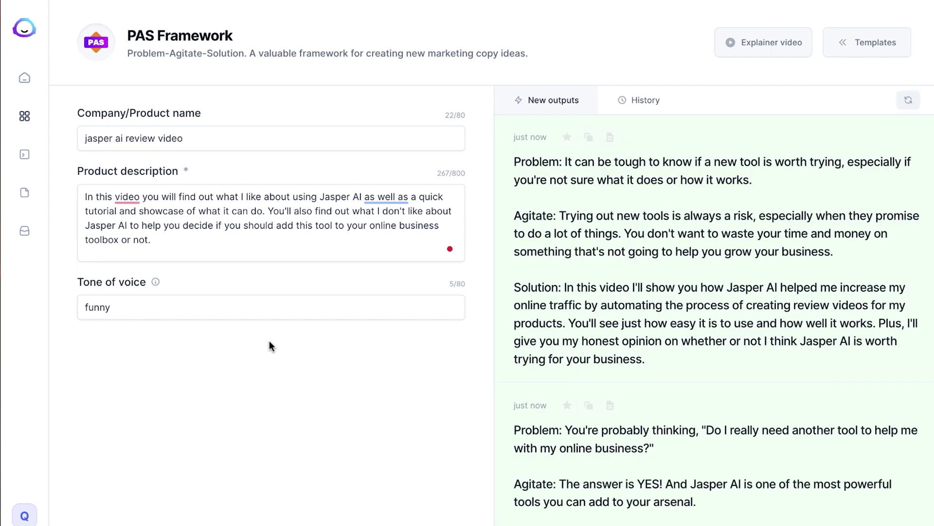
pyautogui.doubleClick(224, 307)
pyautogui.write('pr')
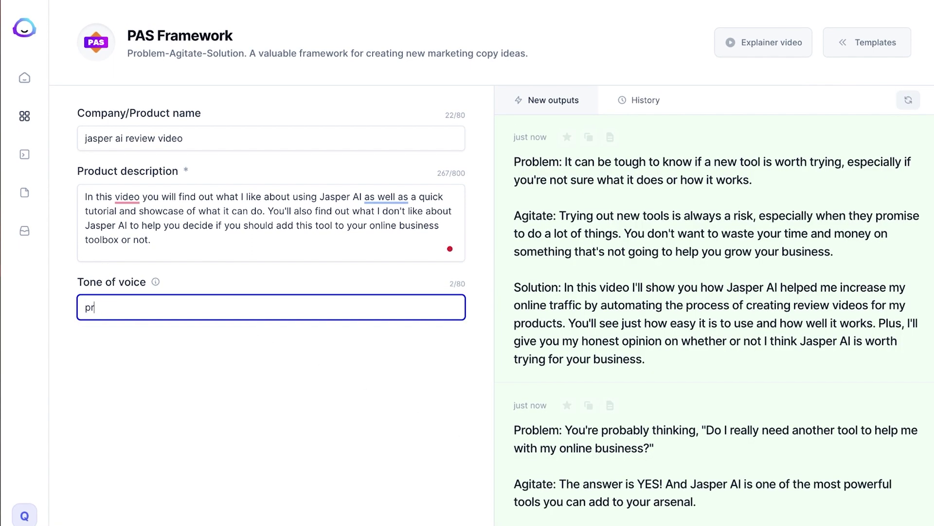
pyautogui.write('ofessional')
pyautogui.press('Tab')
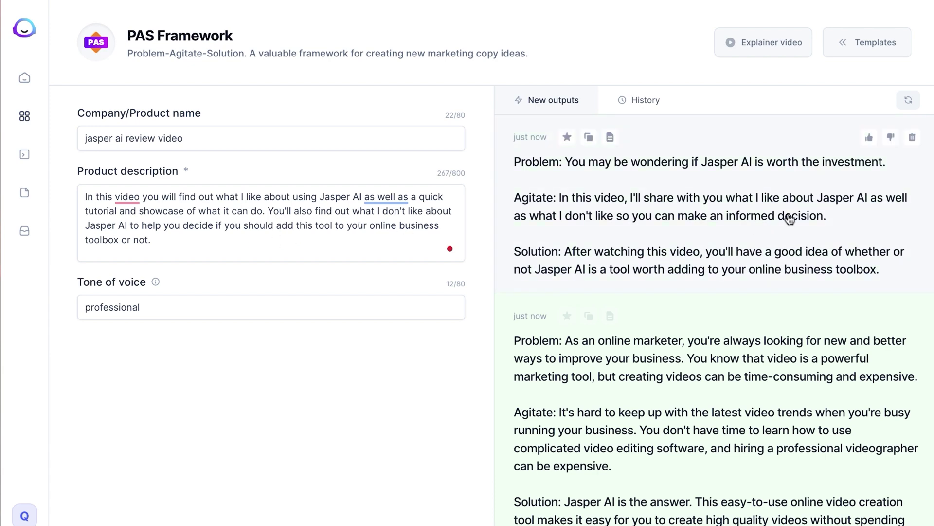
pyautogui.scroll(-4, 789, 220)
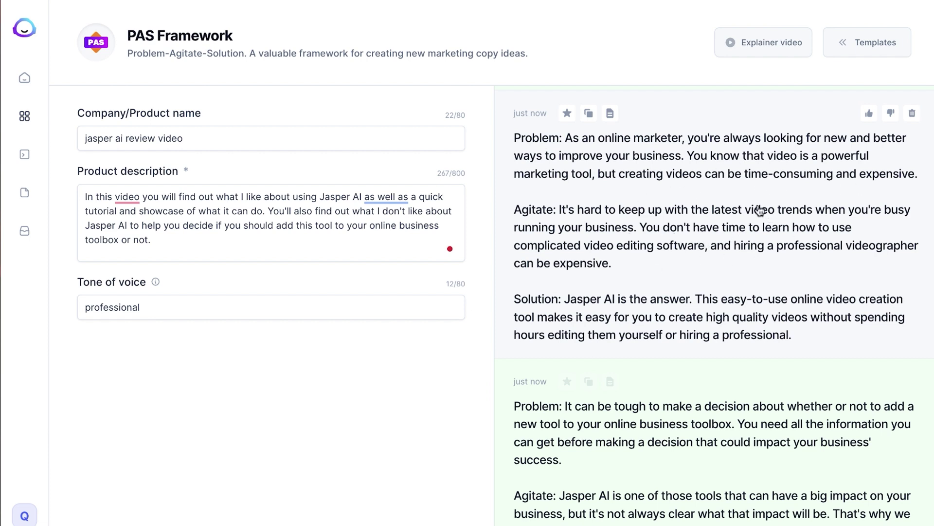
pyautogui.scroll(-5, 760, 211)
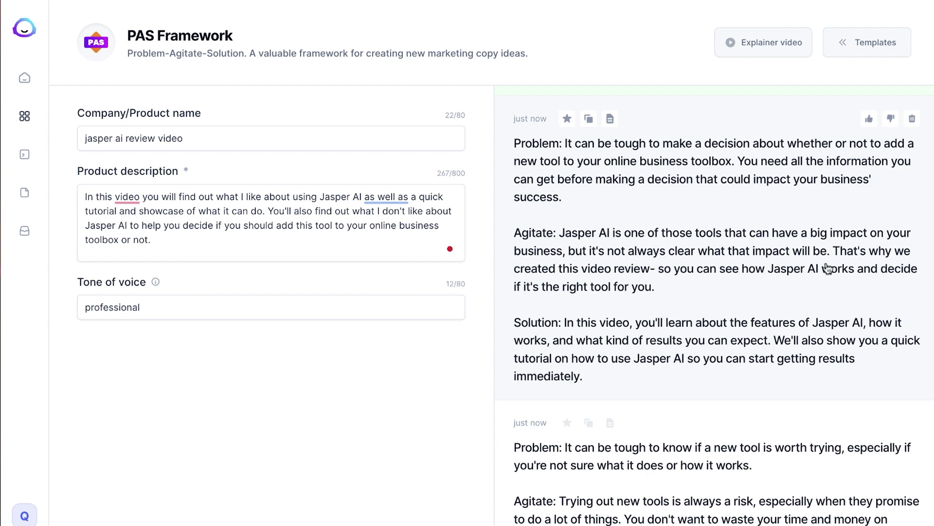
pyautogui.scroll(-1, 830, 267)
pyautogui.scroll(-1, 829, 267)
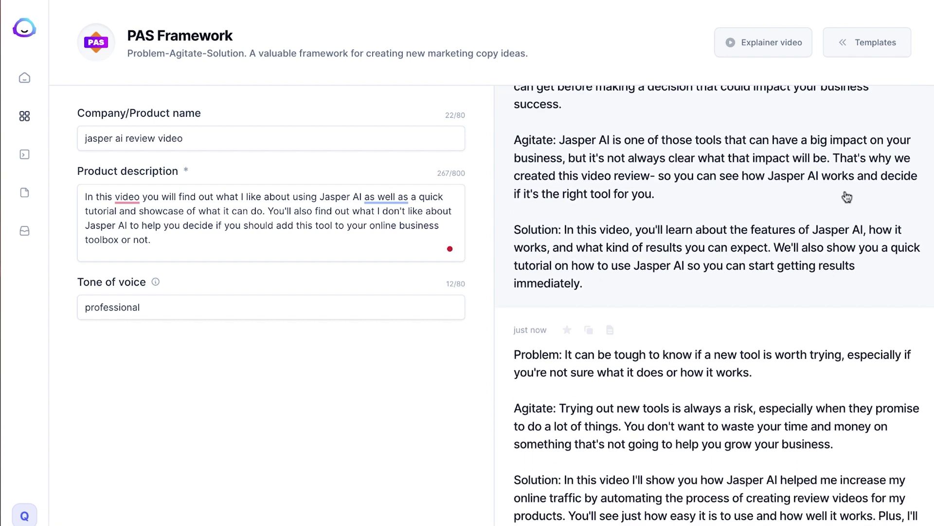
pyautogui.scroll(-1, 794, 206)
pyautogui.scroll(-2, 795, 205)
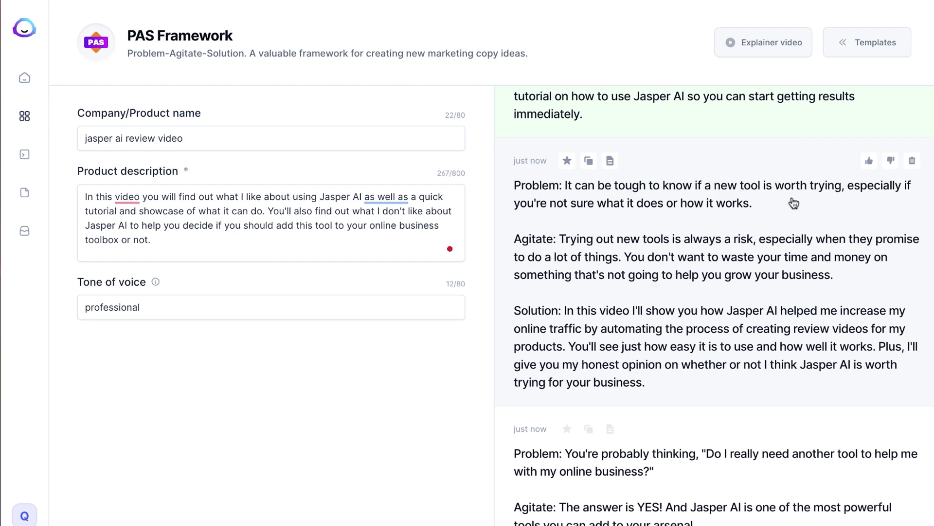
pyautogui.scroll(-1, 795, 203)
pyautogui.scroll(-3, 794, 203)
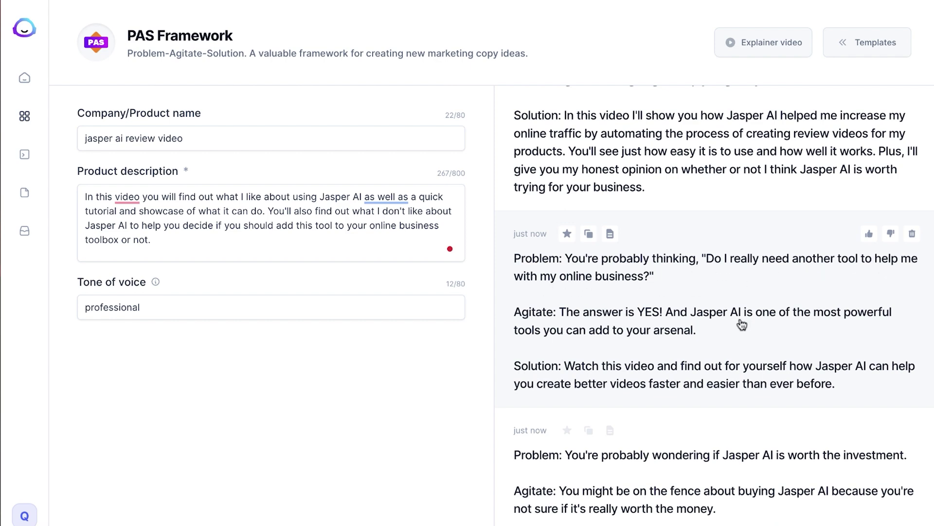
pyautogui.scroll(-2, 778, 321)
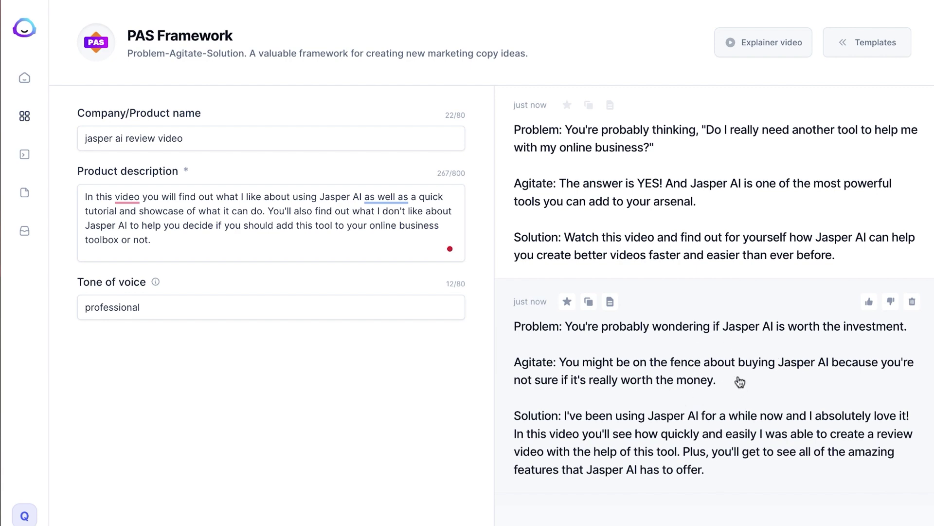
pyautogui.scroll(1, 740, 381)
pyautogui.scroll(3, 739, 381)
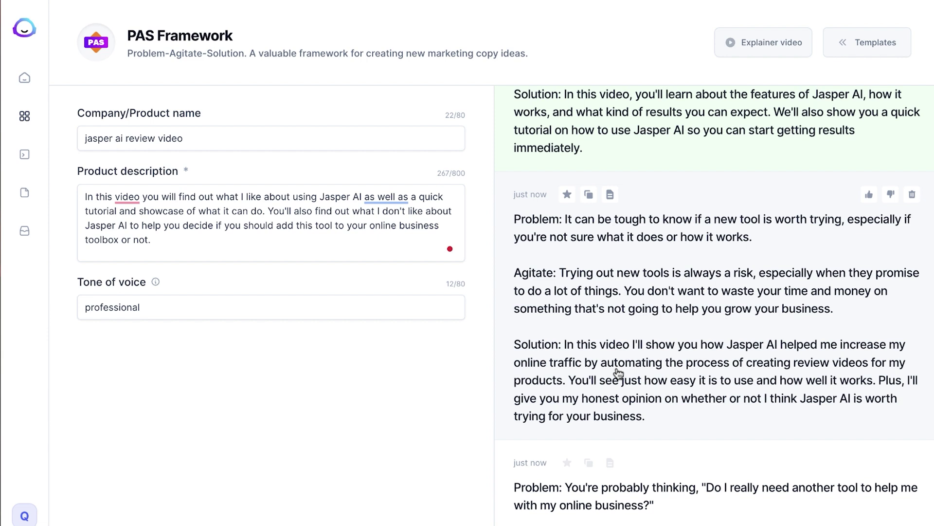
pyautogui.scroll(1, 652, 376)
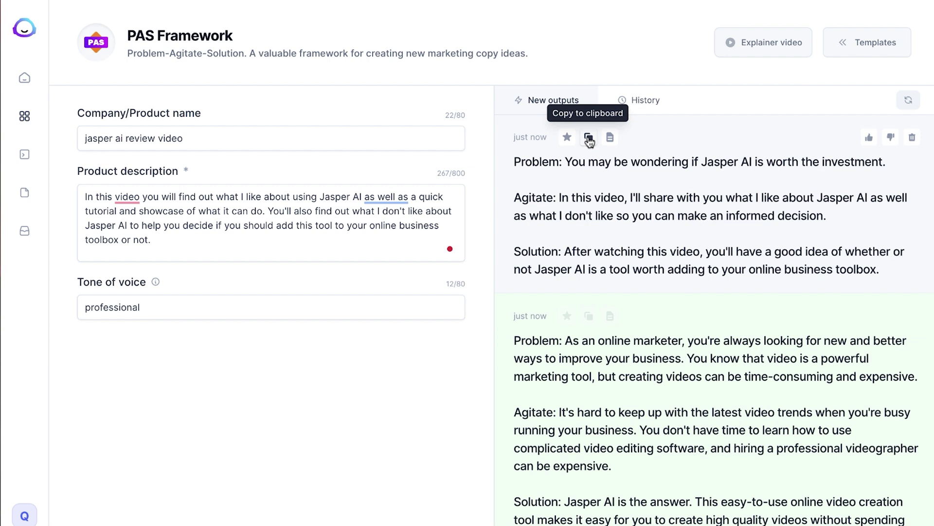
# Star the top professional-tone PAS output as a favourite and return to the templates gallery
pyautogui.click(565, 140)
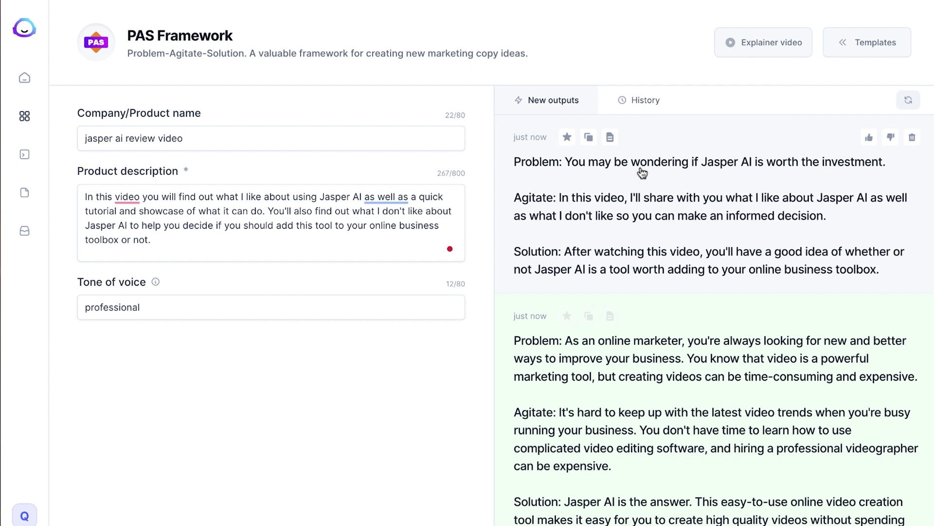
pyautogui.scroll(-1, 642, 173)
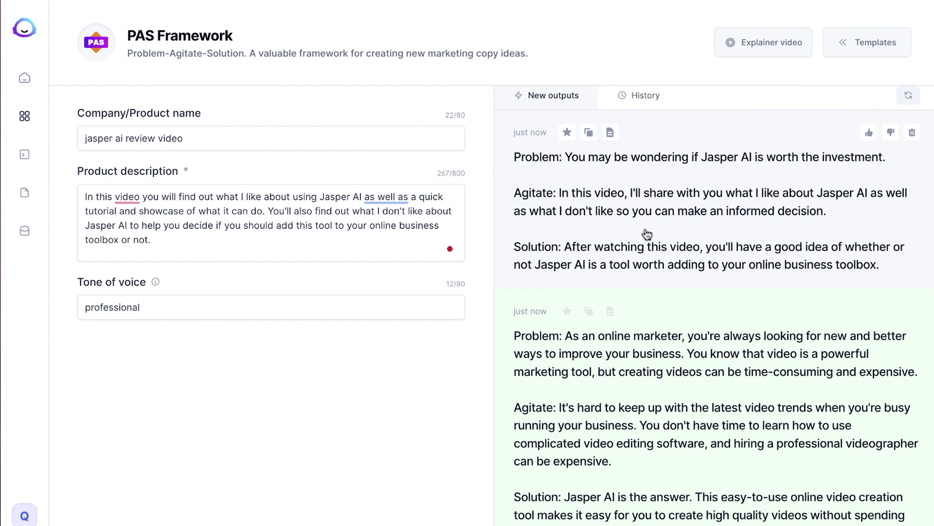
pyautogui.scroll(-1, 699, 212)
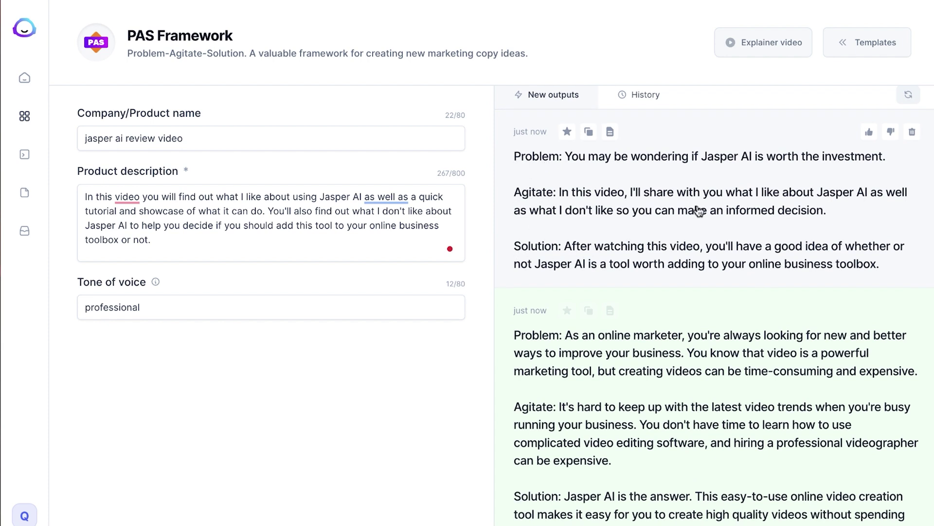
pyautogui.click(113, 105)
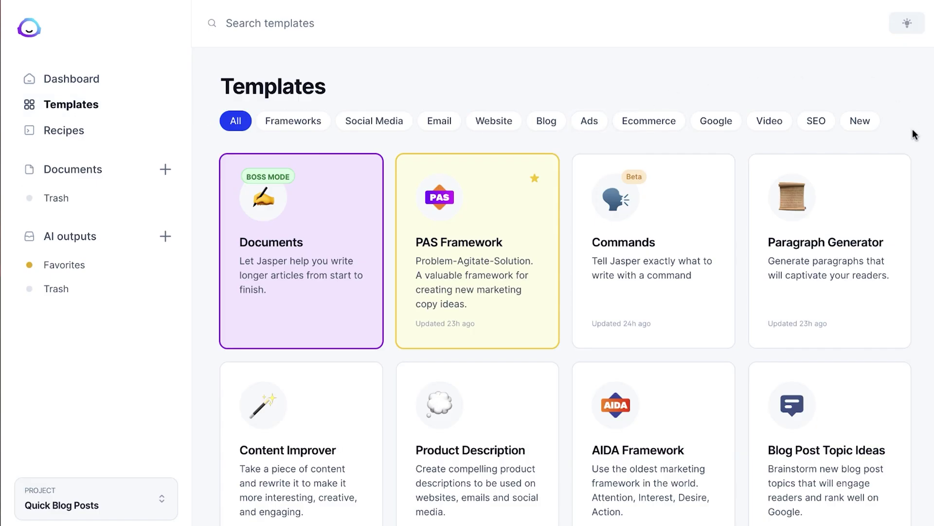
# Find and open the Explain It To a Child template in the gallery
pyautogui.scroll(-3, 914, 135)
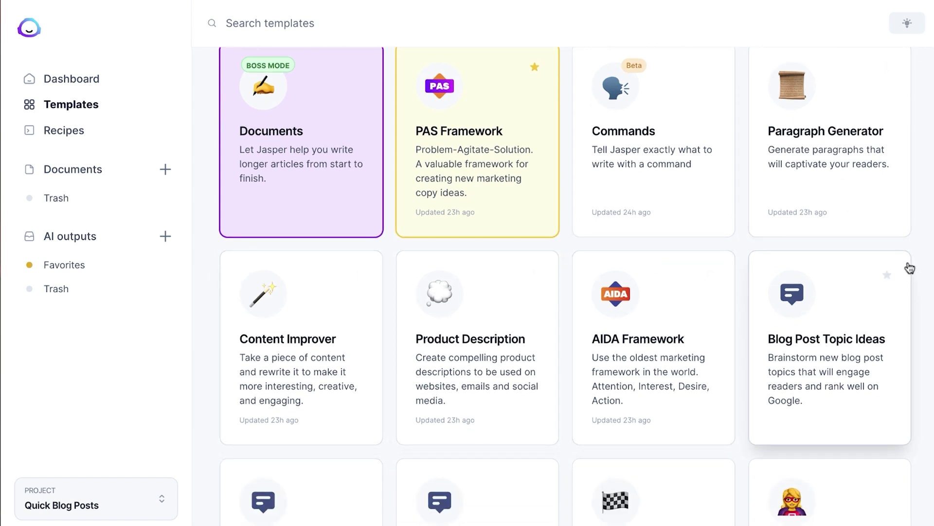
pyautogui.scroll(-5, 909, 268)
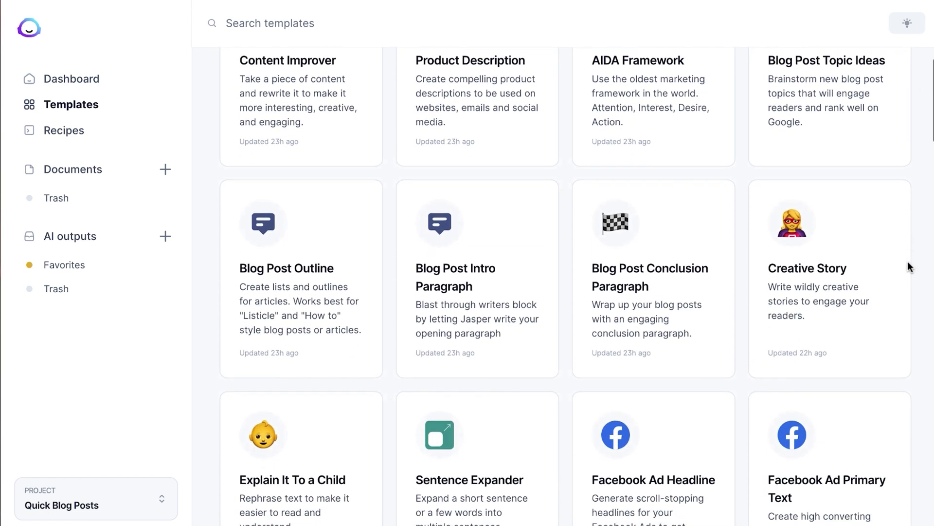
pyautogui.scroll(-2, 909, 267)
pyautogui.scroll(-2, 895, 258)
pyautogui.click(246, 305)
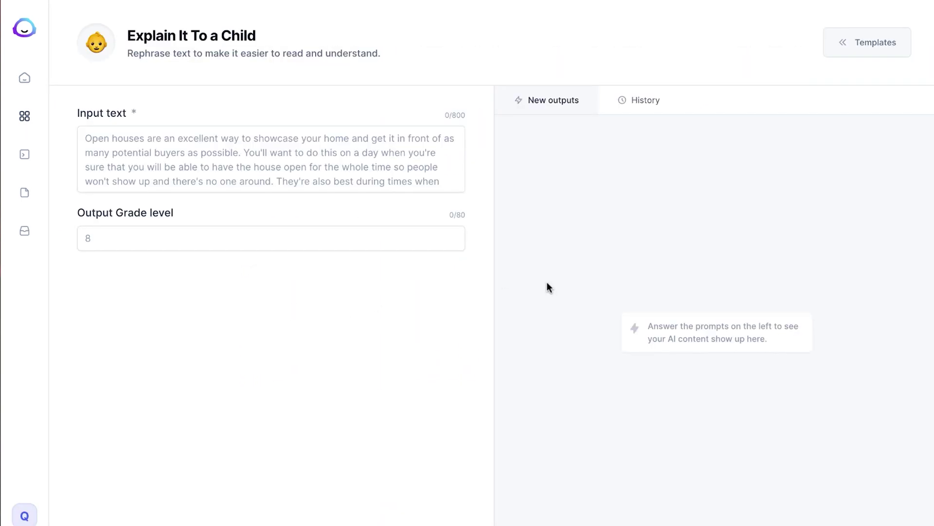
# Enter the customer-databases sentence and set Output Grade level to 8 to get simpler rewrites
pyautogui.click(252, 161)
pyautogui.write('Databases are ')
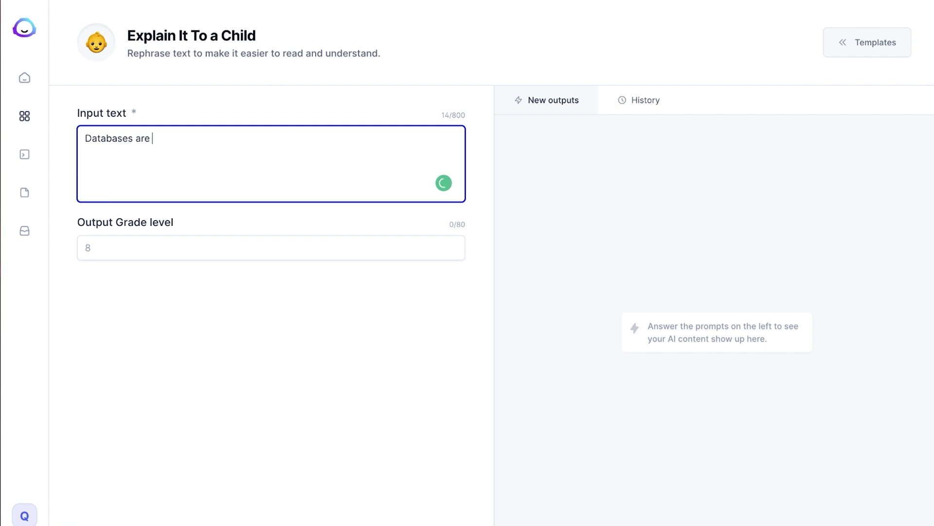
pyautogui.write('used to store information about your customers in a customer relationship manag')
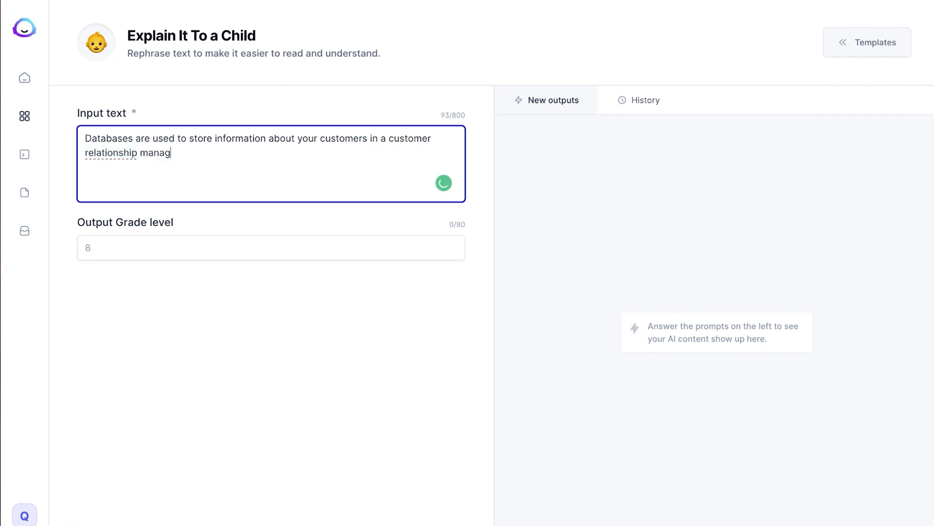
pyautogui.write('ement system.')
pyautogui.click(226, 299)
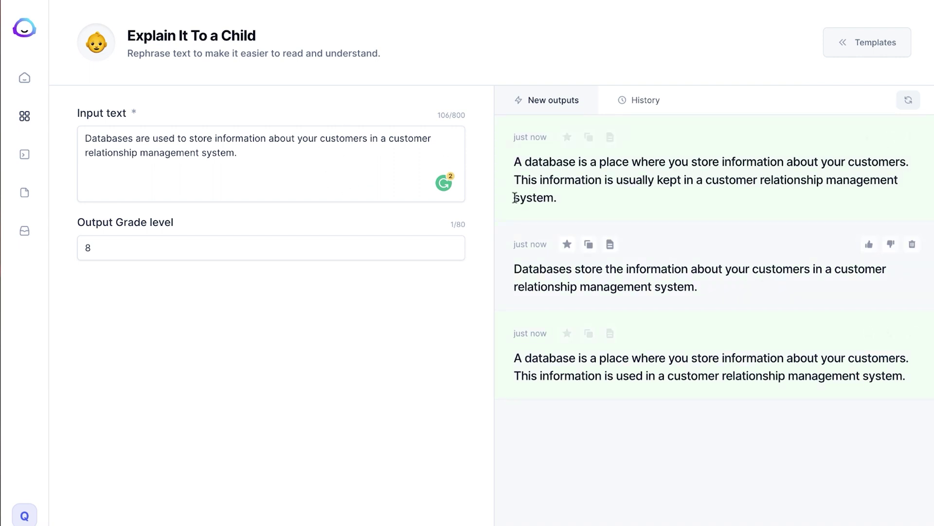
pyautogui.click(837, 42)
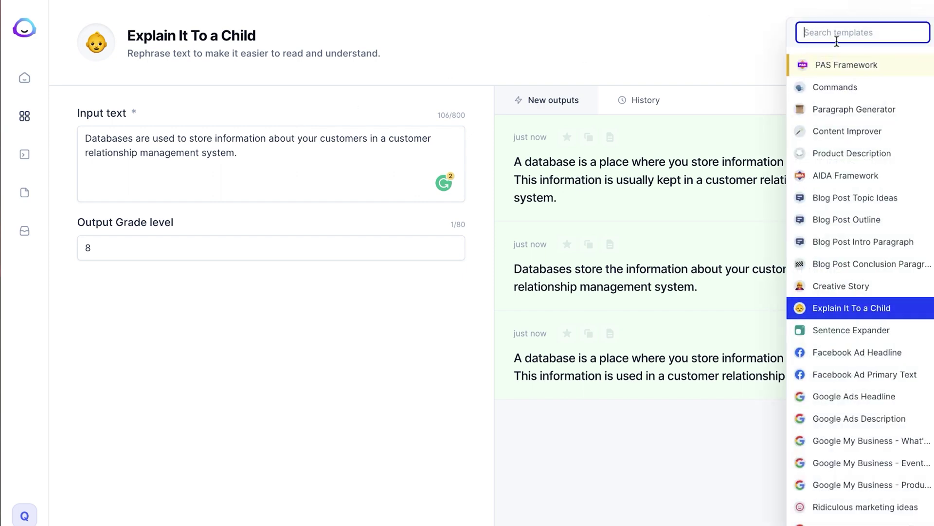
# Open the Sentence Expander template from the templates catalogue
pyautogui.press('Escape')
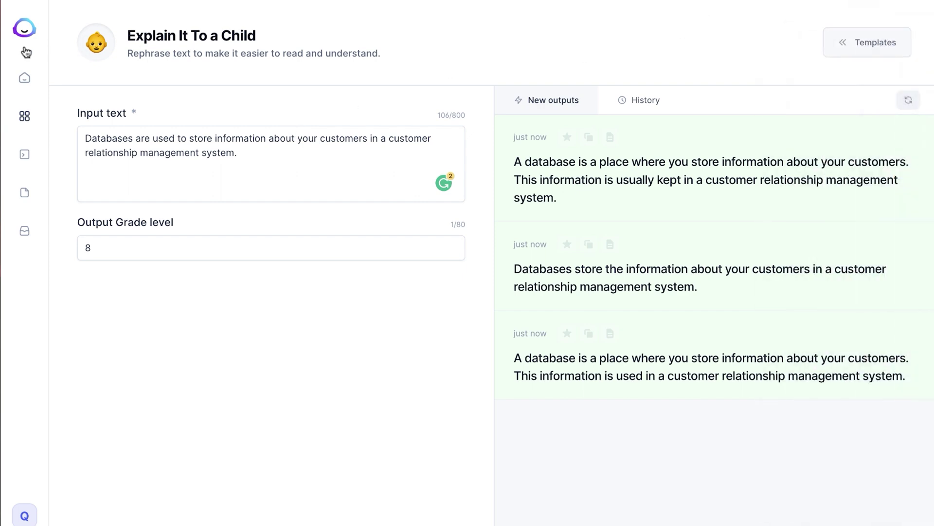
pyautogui.click(26, 117)
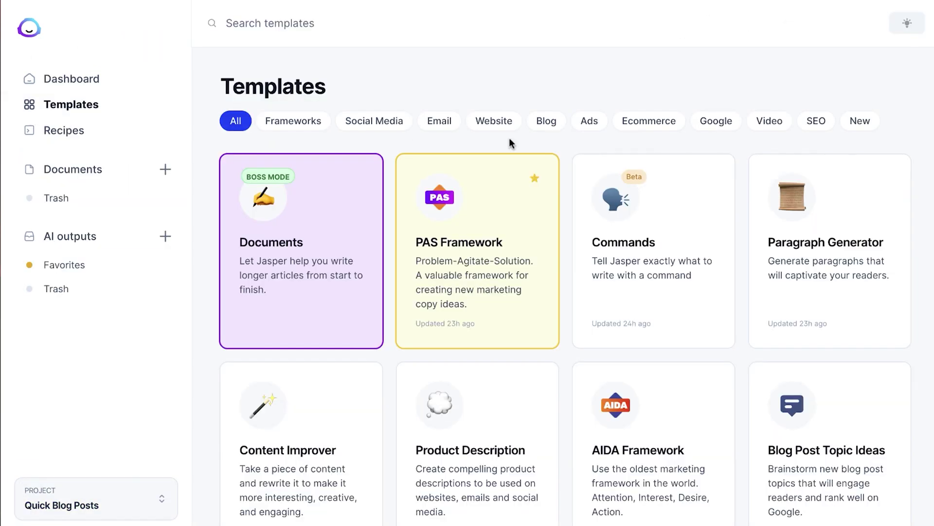
pyautogui.scroll(-10, 672, 133)
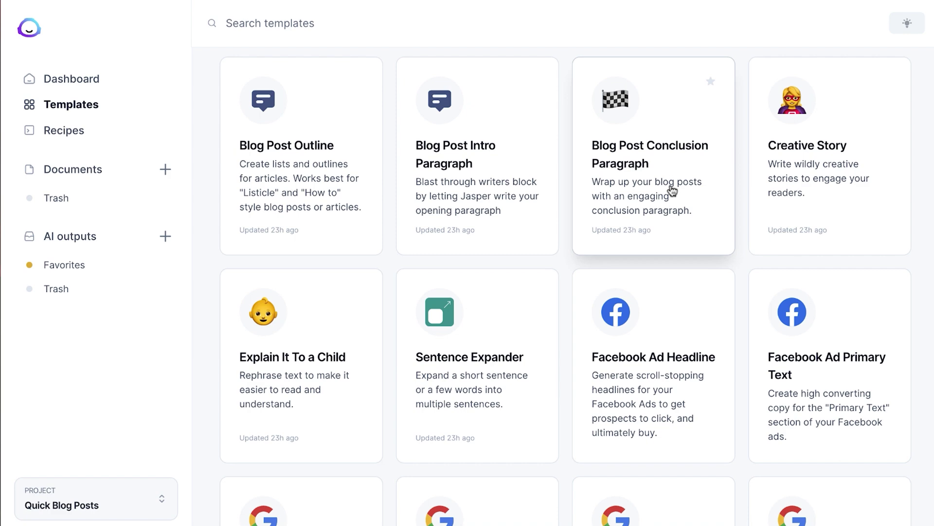
pyautogui.scroll(-5, 703, 189)
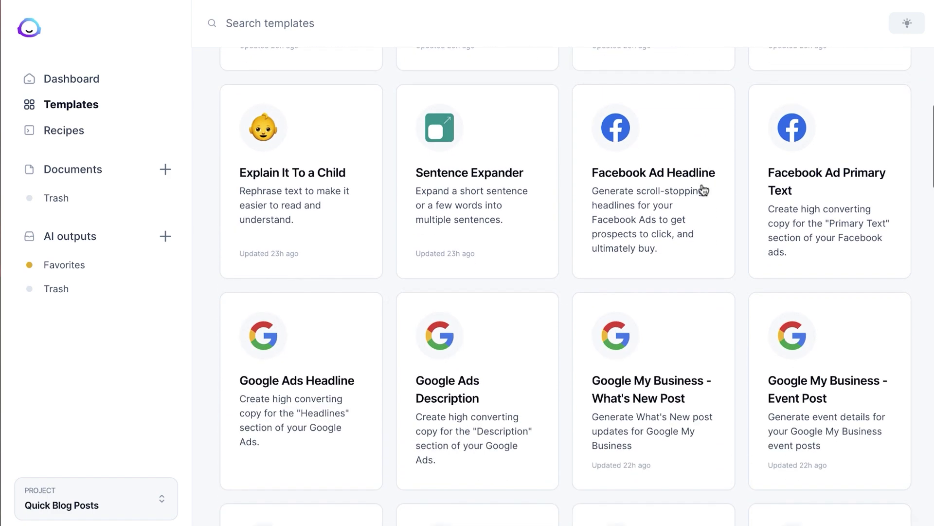
pyautogui.click(511, 233)
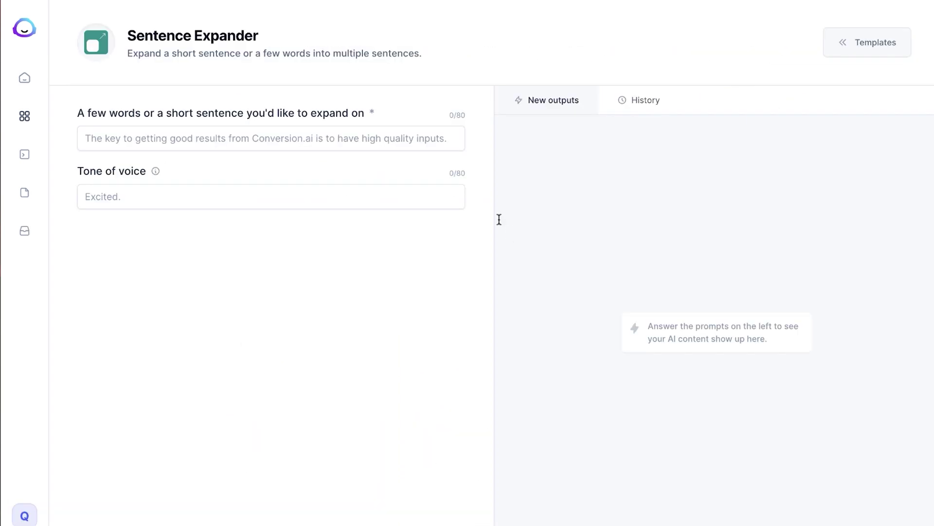
# Expand 'The key to creating a great online course is to figure out what people want.' in a professional tone
pyautogui.click(287, 141)
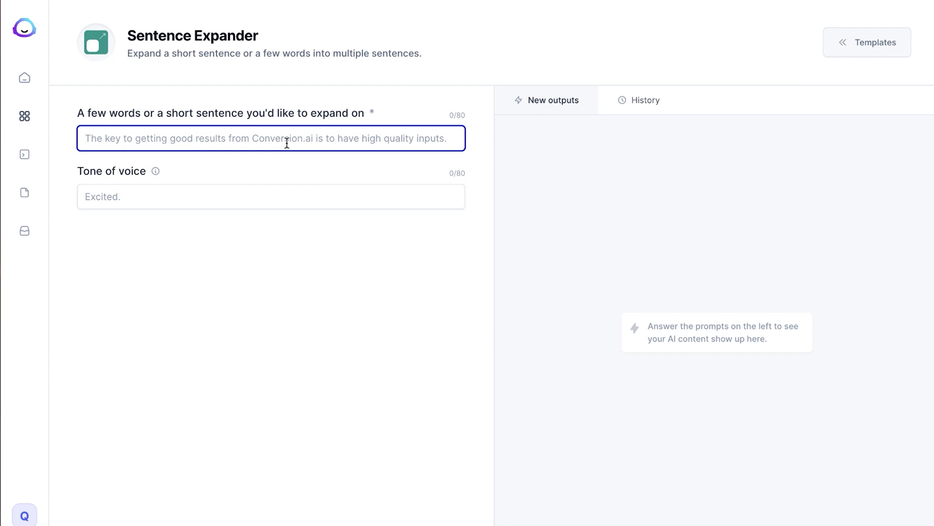
pyautogui.write('The key to creating a great online course is to figure out what people want.')
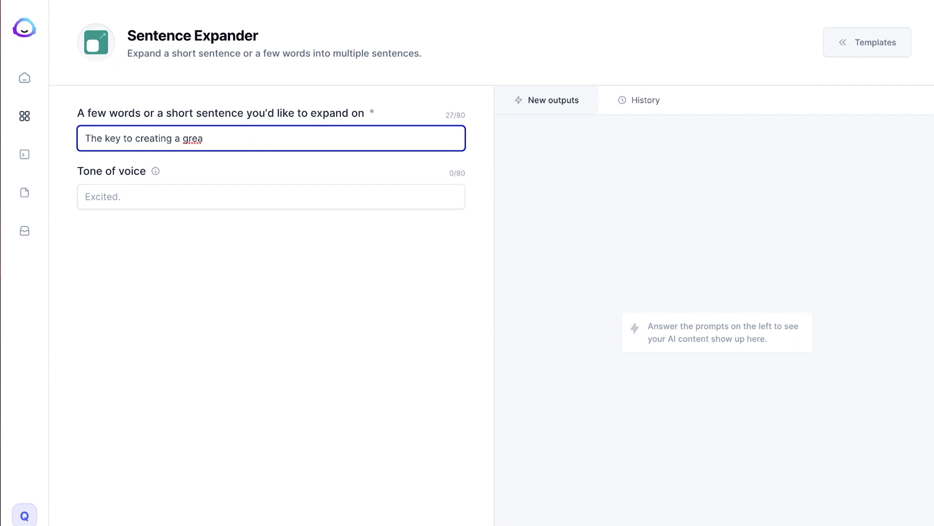
pyautogui.press('BackSpace')
pyautogui.write('fixi')
pyautogui.press('BackSpace')
pyautogui.press('BackSpace')
pyautogui.press('BackSpace')
pyautogui.press('BackSpace')
pyautogui.press('BackSpace')
pyautogui.write('.')
pyautogui.click(216, 205)
pyautogui.write('professional')
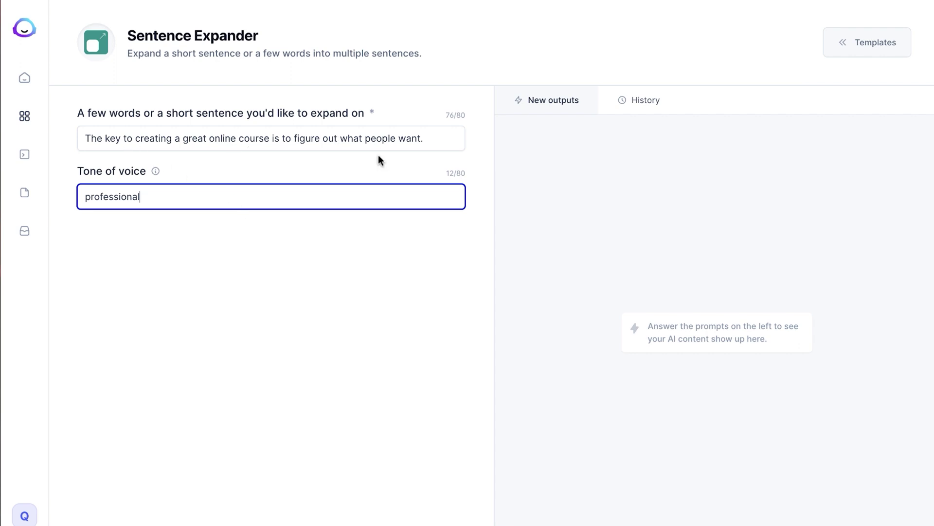
pyautogui.press('Tab')
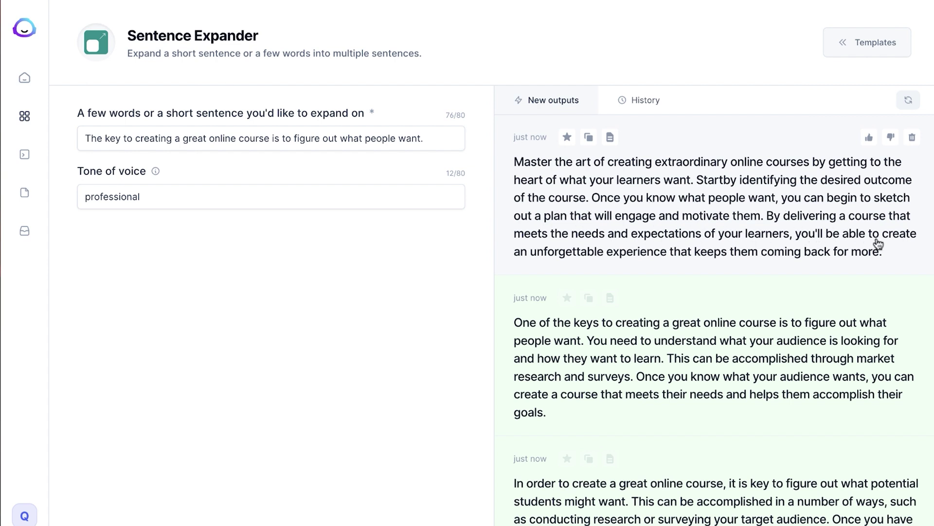
pyautogui.scroll(-2, 787, 251)
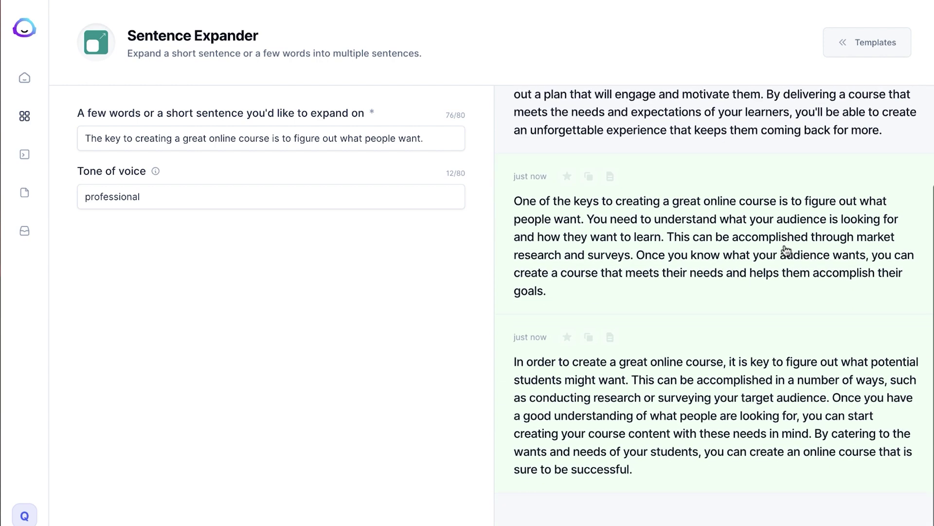
pyautogui.scroll(2, 726, 251)
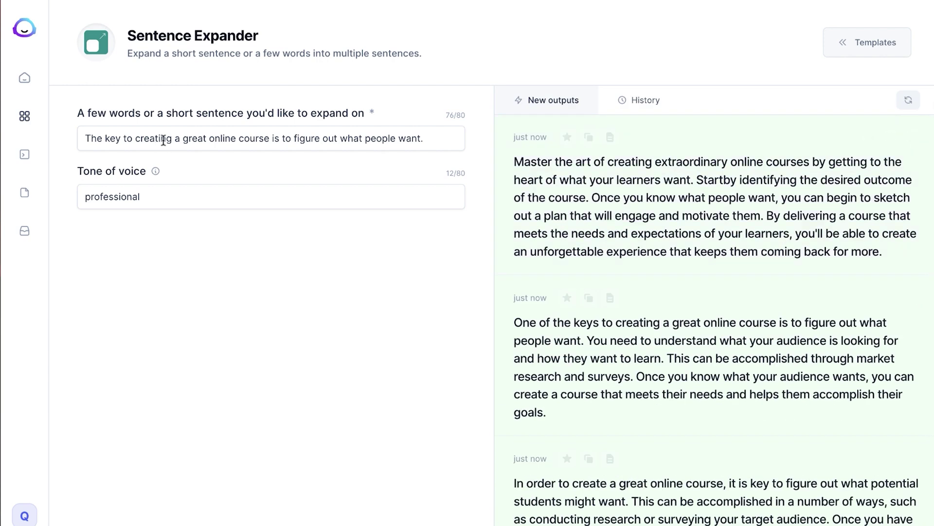
# Browse the whole templates catalogue, then go to the saved Recipes list
pyautogui.click(24, 116)
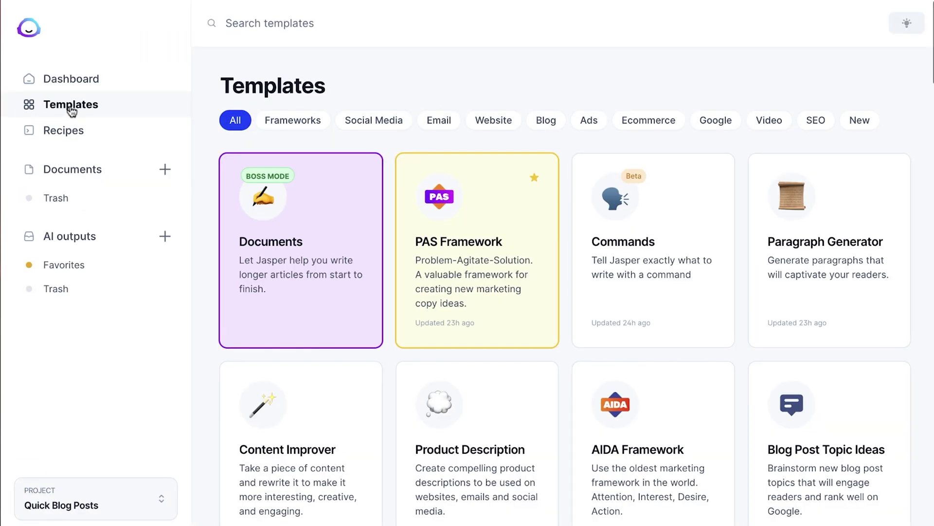
pyautogui.scroll(-12, 607, 118)
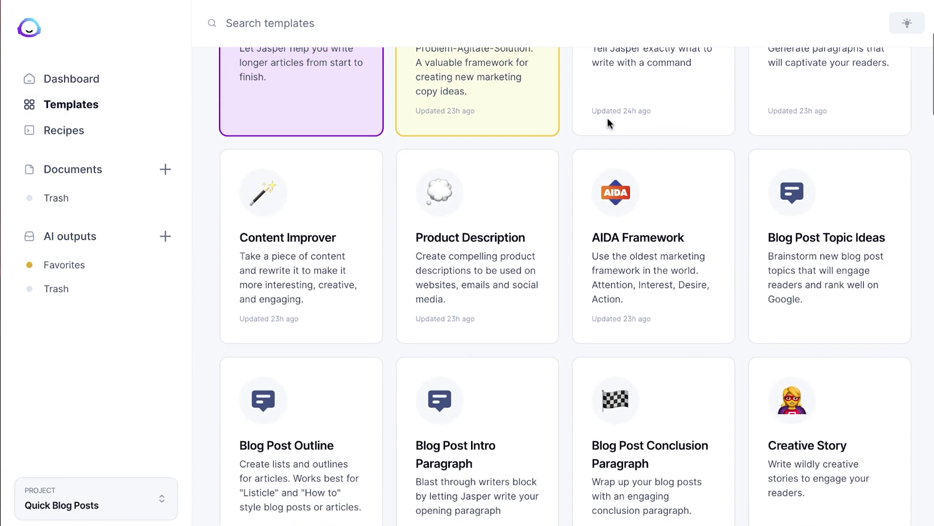
pyautogui.scroll(-12, 610, 125)
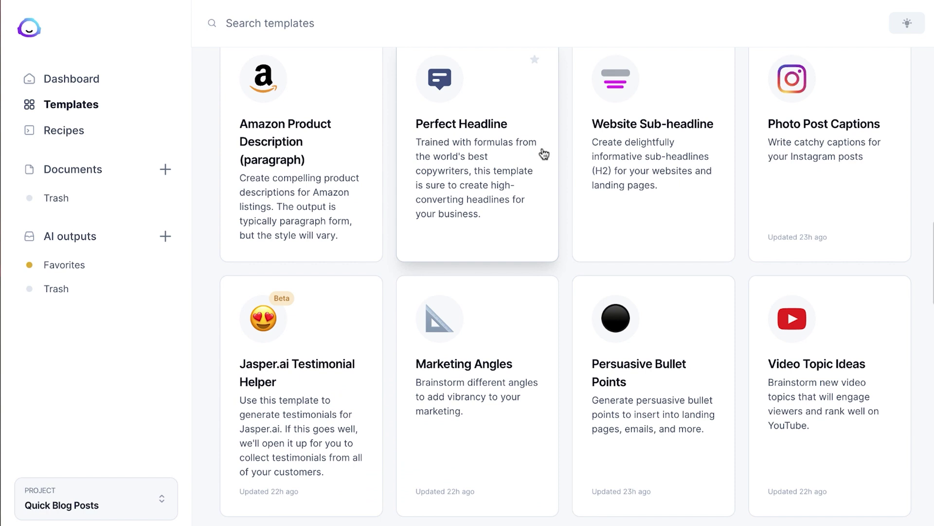
pyautogui.scroll(-5, 569, 147)
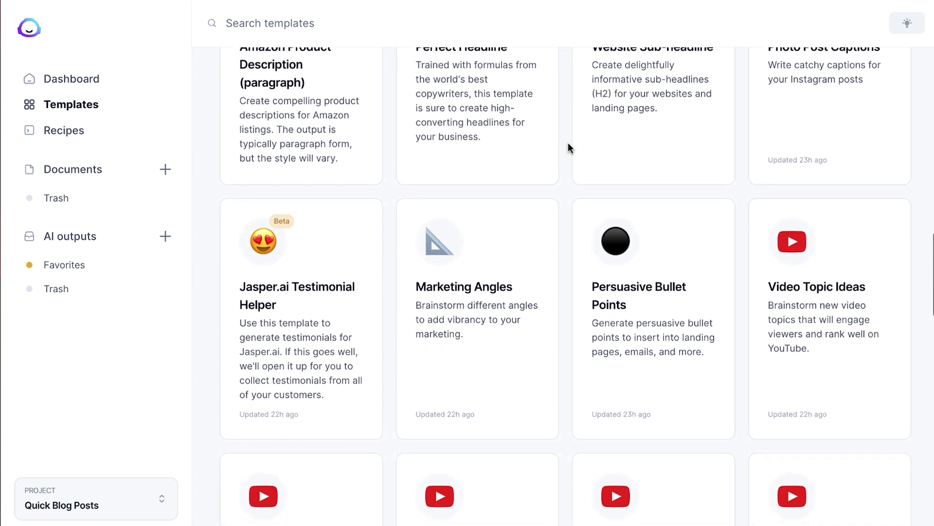
pyautogui.scroll(-7, 570, 148)
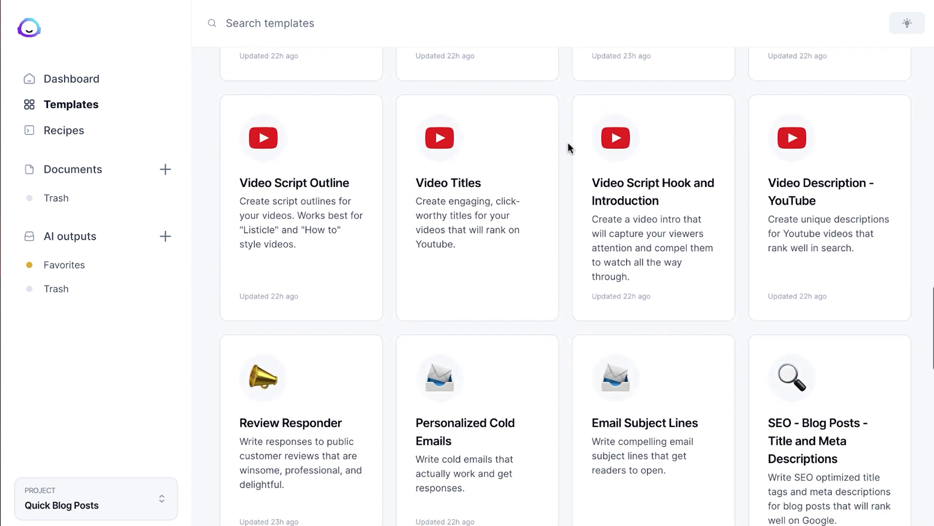
pyautogui.scroll(-4, 568, 144)
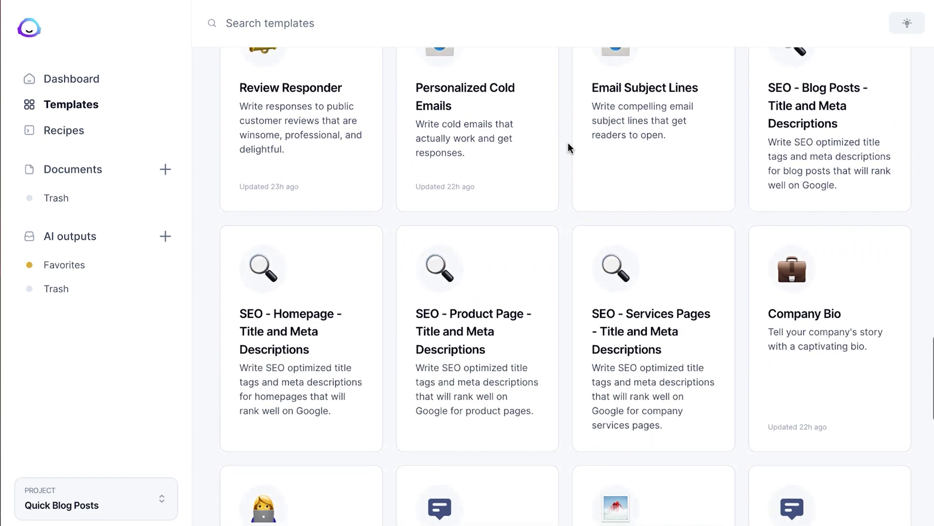
pyautogui.scroll(-3, 568, 146)
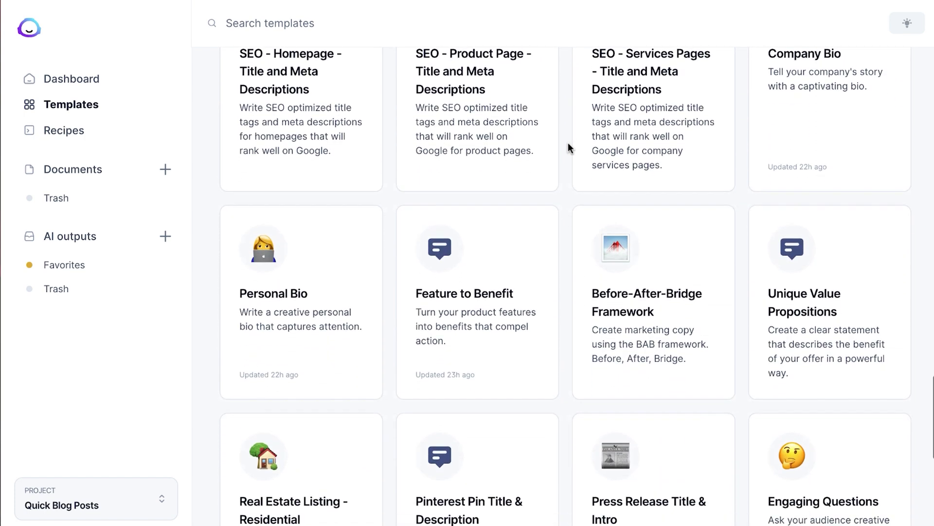
pyautogui.scroll(-2, 569, 146)
pyautogui.scroll(-1, 569, 143)
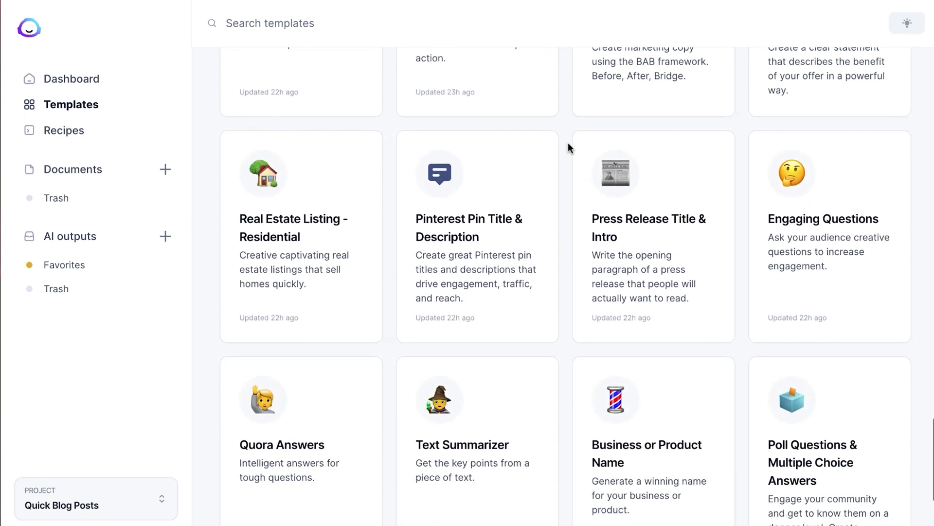
pyautogui.scroll(-2, 568, 143)
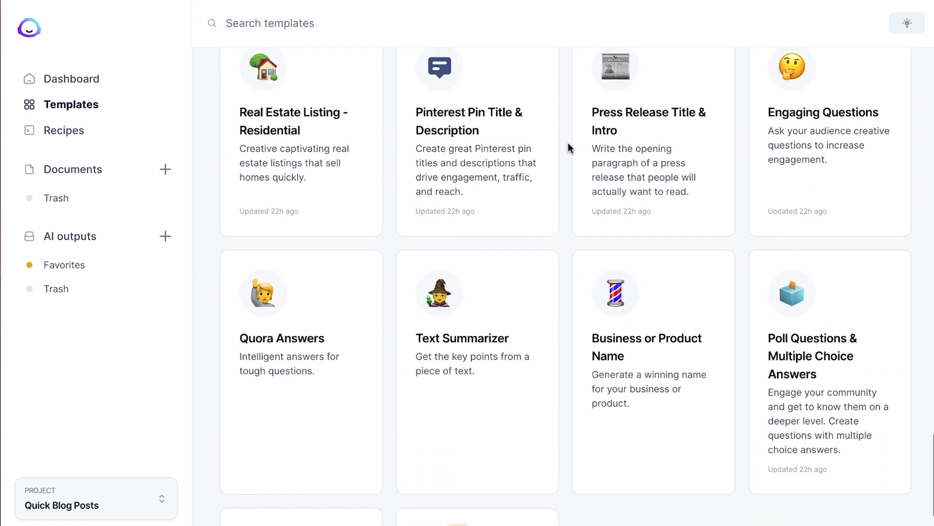
pyautogui.scroll(-2, 568, 146)
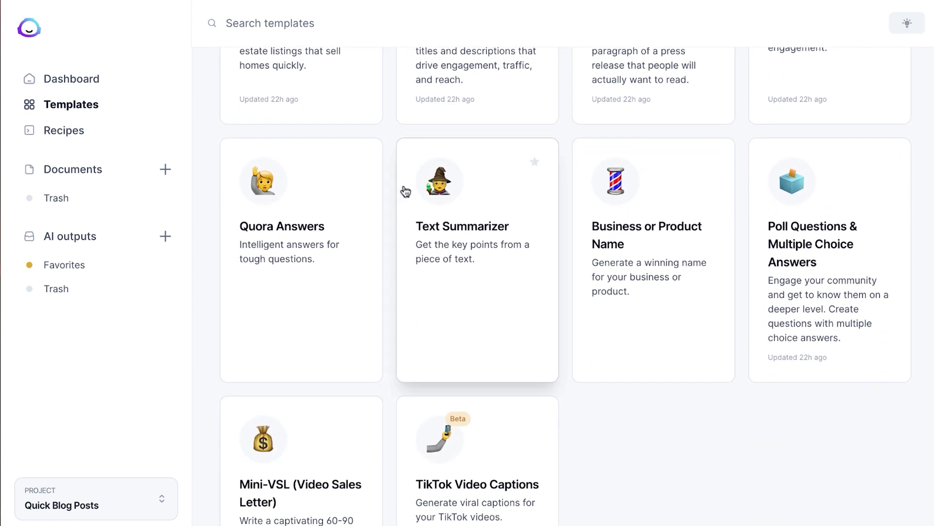
pyautogui.scroll(-3, 618, 292)
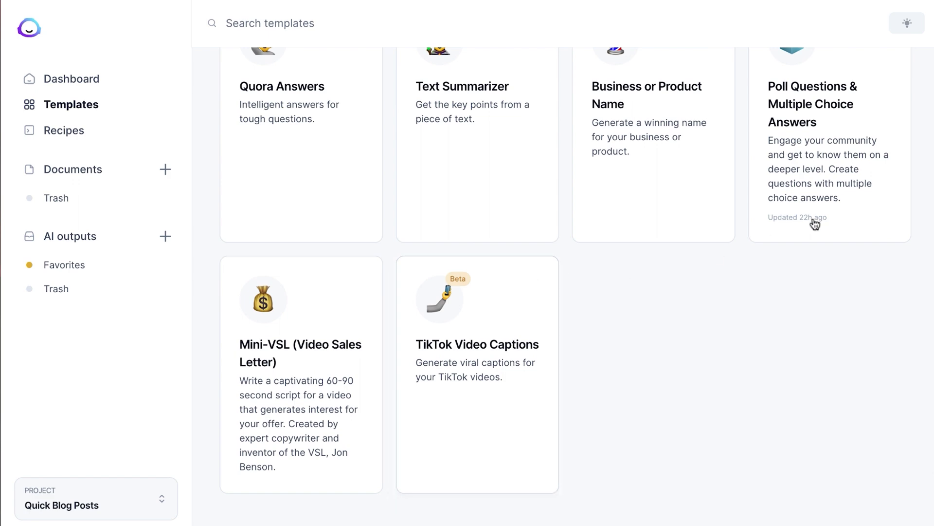
pyautogui.scroll(3, 803, 224)
pyautogui.scroll(8, 451, 164)
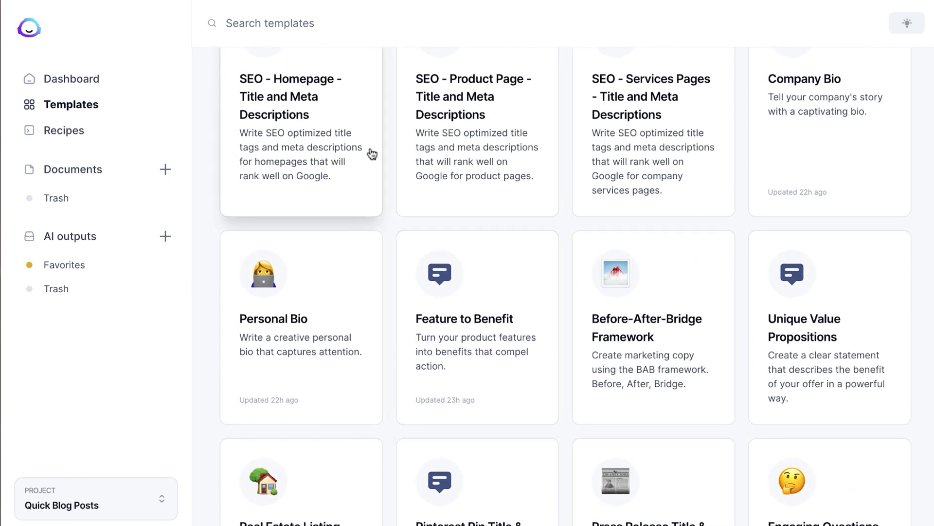
pyautogui.click(89, 127)
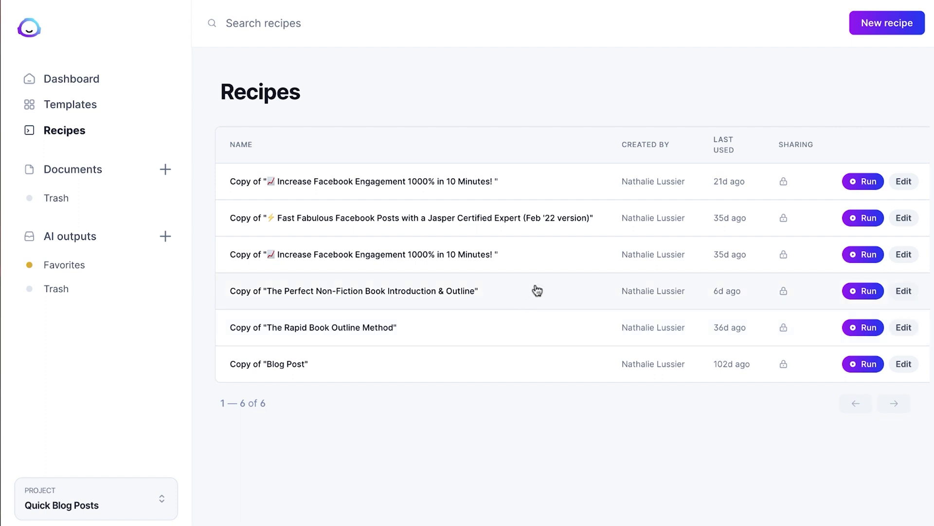
# Open the 'Increase Facebook Engagement 1000% in 10 Minutes!' recipe for editing
pyautogui.click(567, 262)
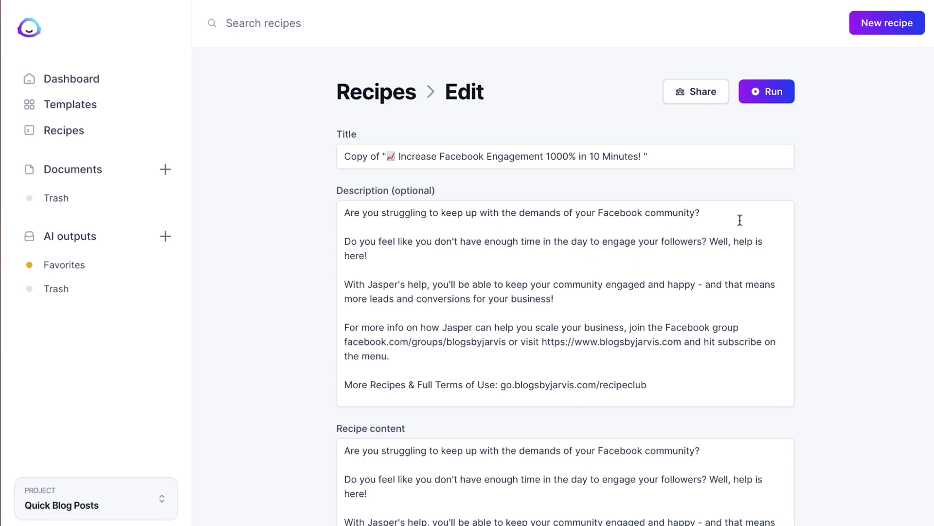
pyautogui.scroll(-13, 759, 215)
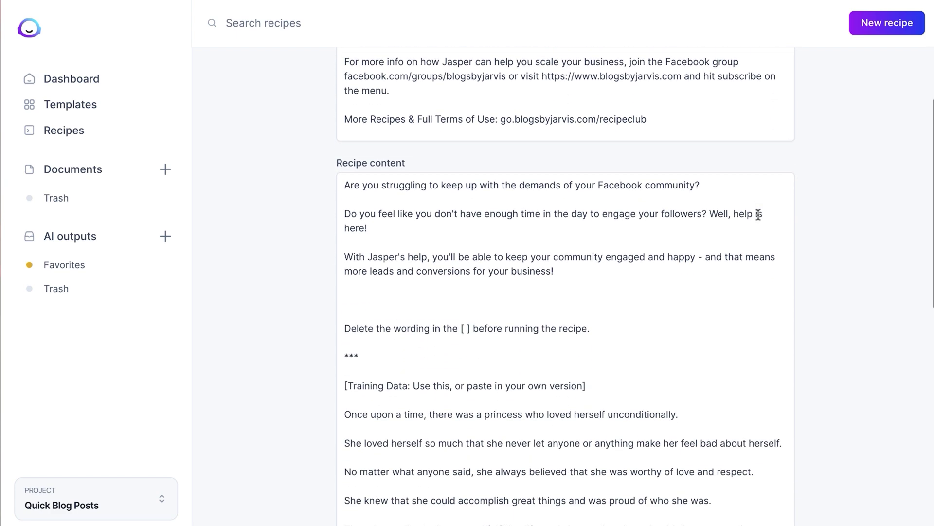
pyautogui.scroll(-4, 758, 215)
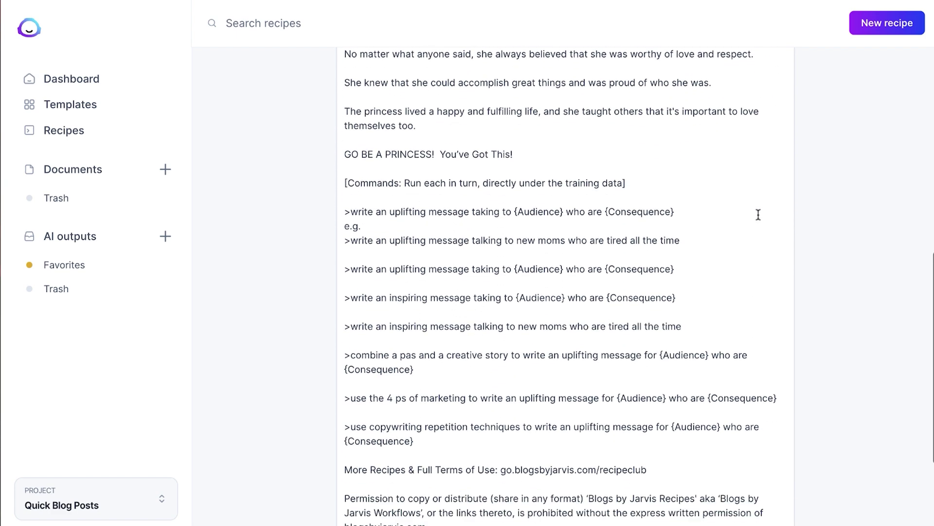
pyautogui.scroll(-5, 758, 215)
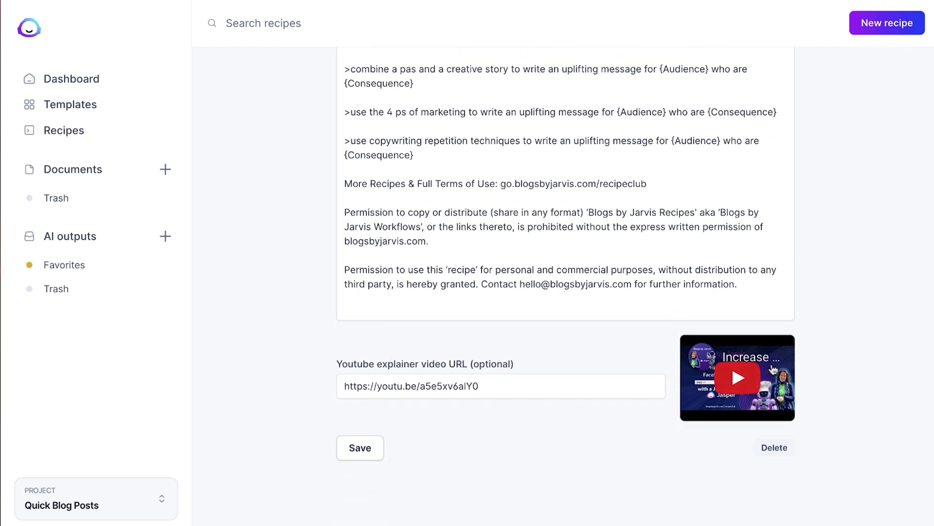
pyautogui.scroll(7, 815, 353)
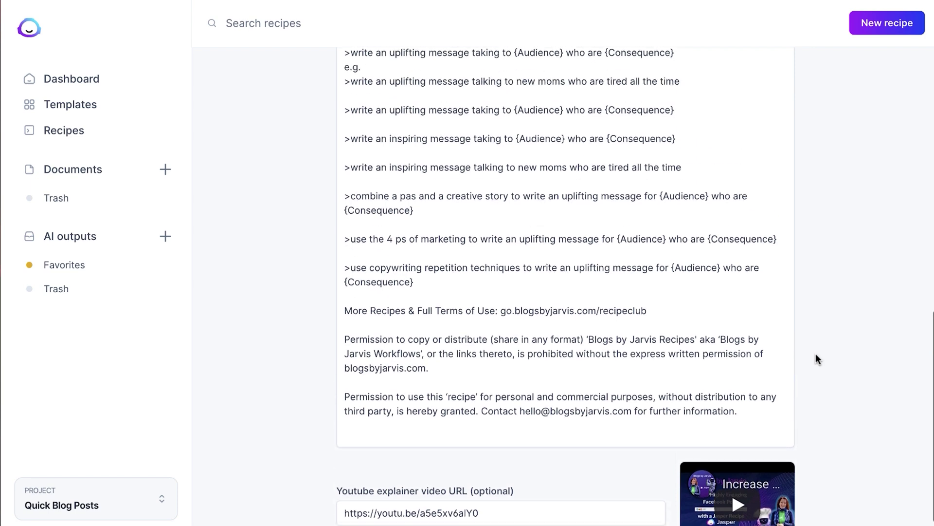
pyautogui.scroll(3, 657, 348)
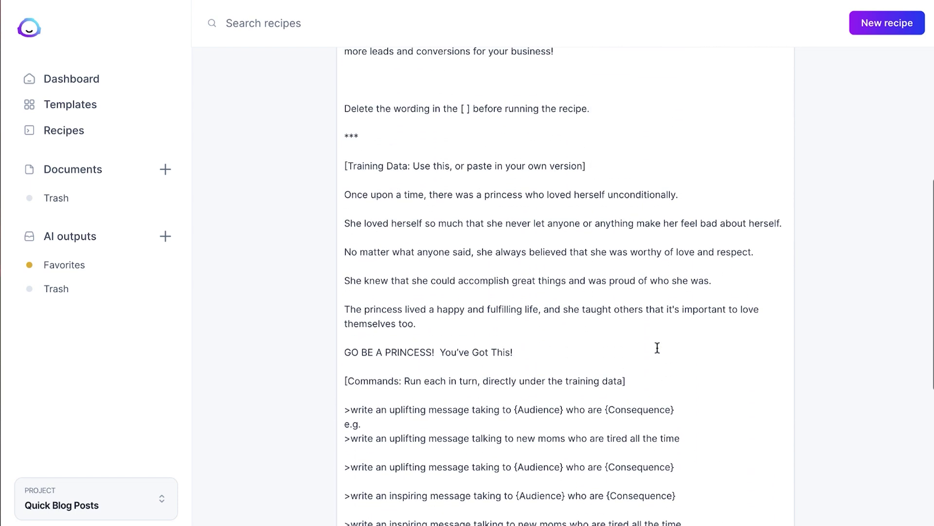
pyautogui.scroll(1, 657, 348)
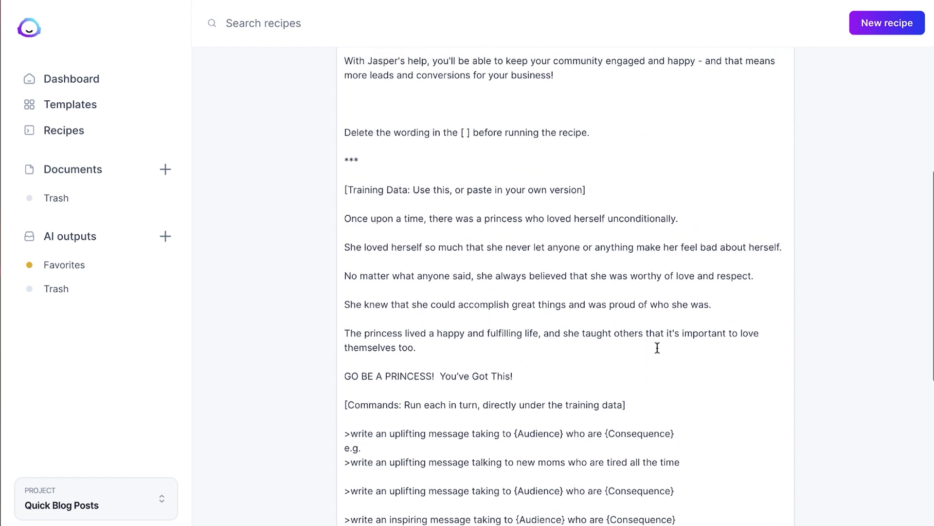
pyautogui.scroll(1, 657, 347)
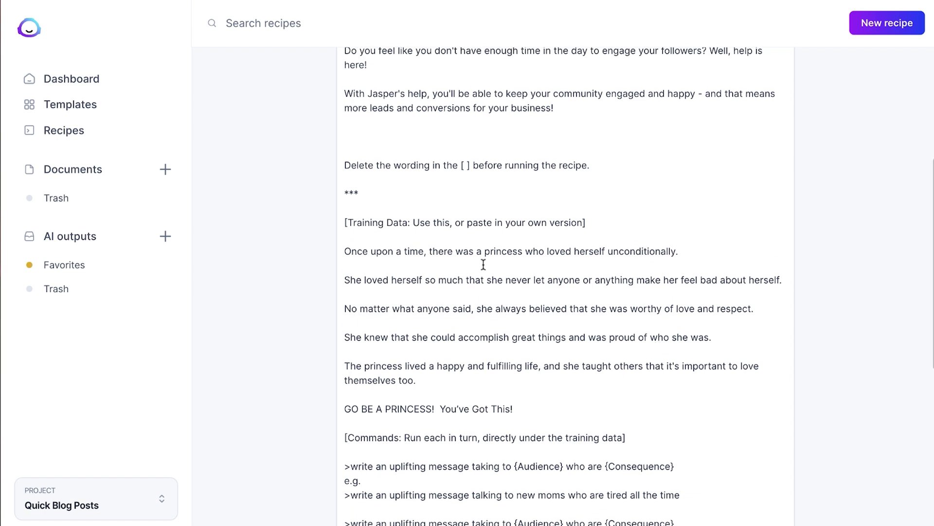
pyautogui.moveTo(340, 251); pyautogui.dragTo(560, 417)
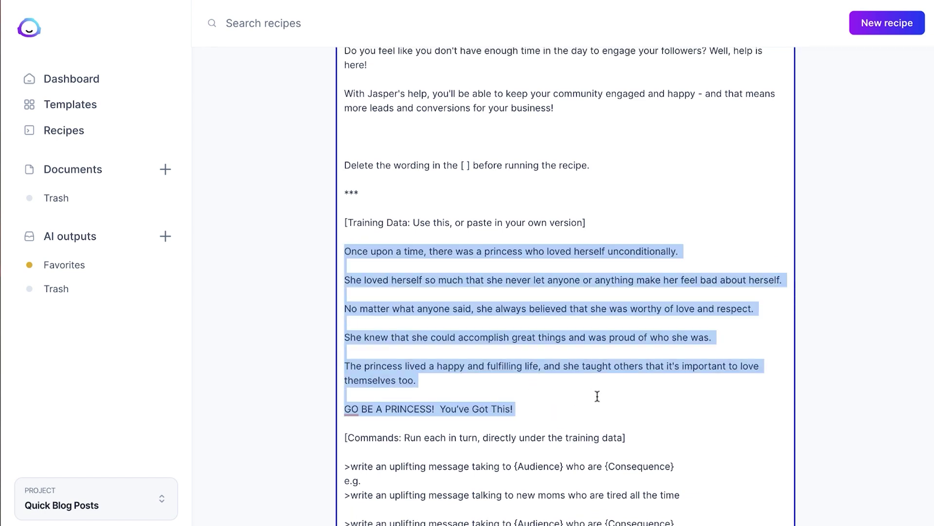
pyautogui.click(562, 354)
pyautogui.scroll(-3, 562, 354)
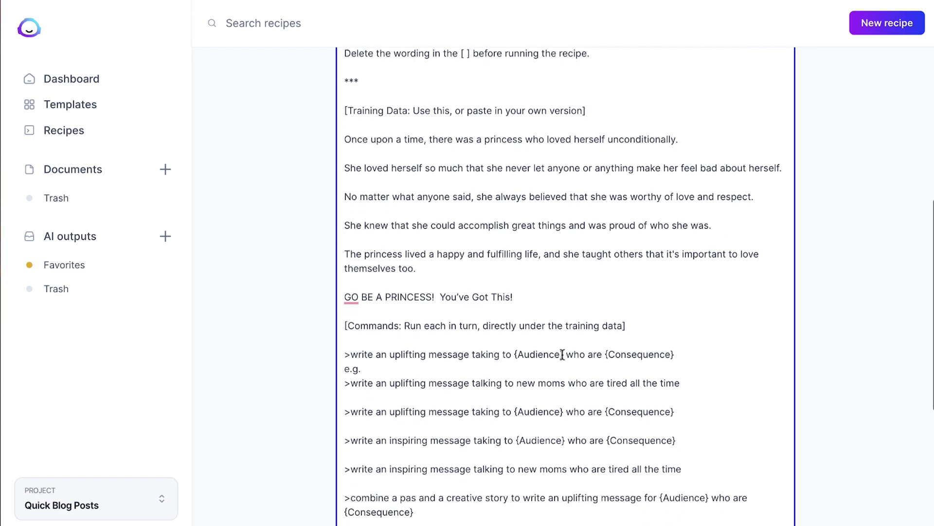
pyautogui.moveTo(688, 335); pyautogui.dragTo(343, 335)
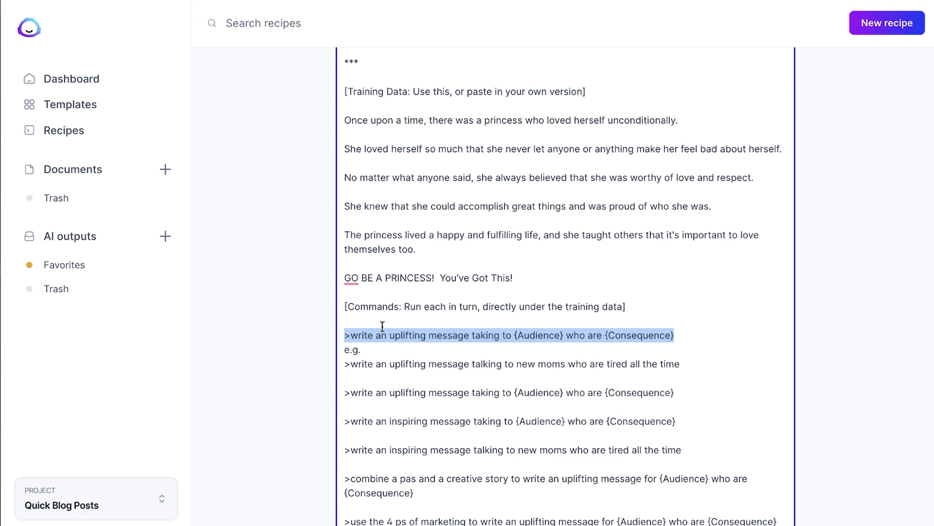
pyautogui.click(457, 335)
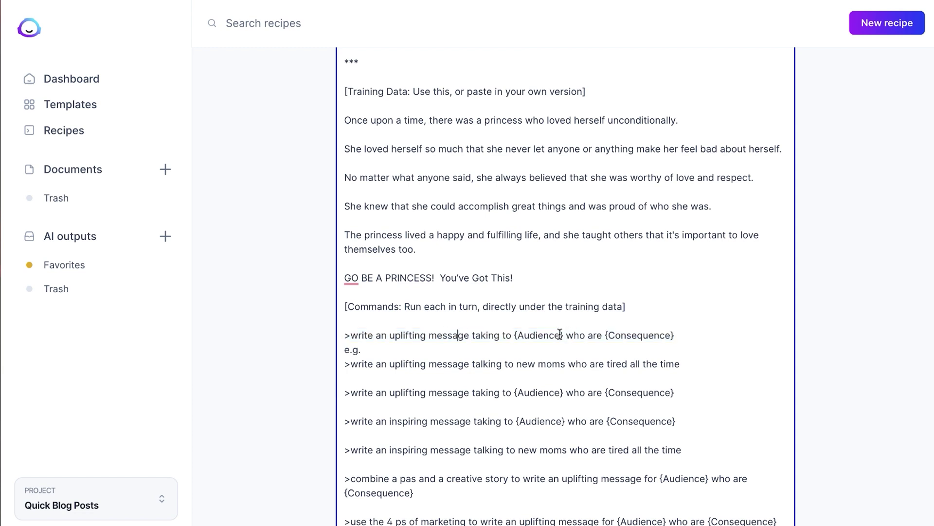
pyautogui.moveTo(565, 335); pyautogui.dragTo(518, 335)
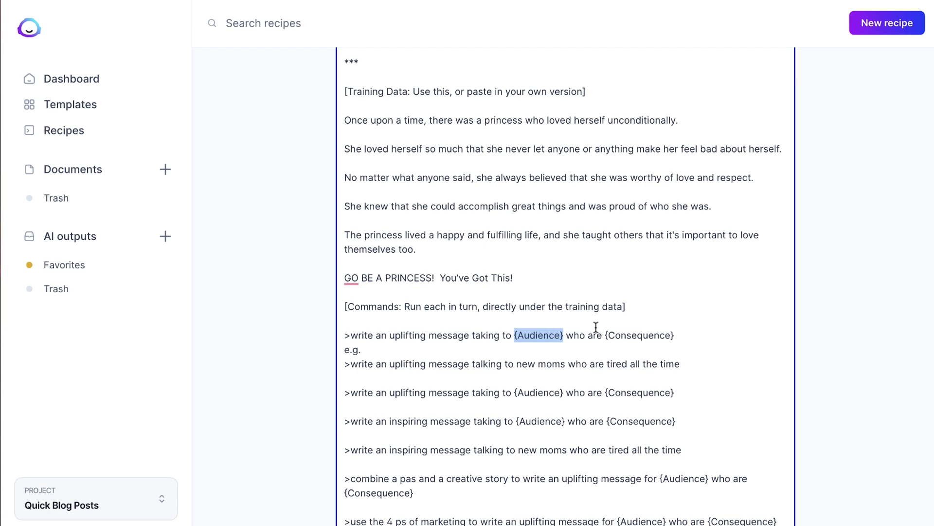
pyautogui.moveTo(676, 335); pyautogui.dragTo(605, 336)
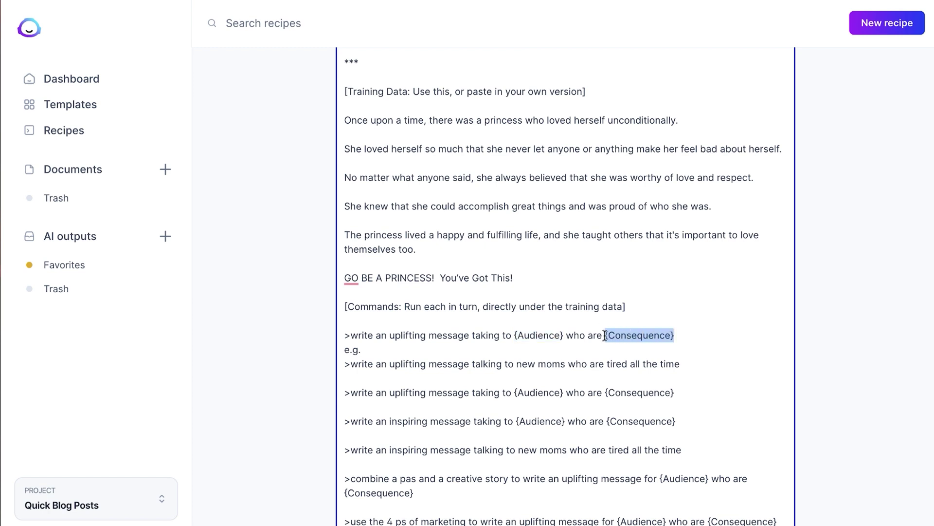
pyautogui.click(685, 333)
pyautogui.scroll(10, 686, 334)
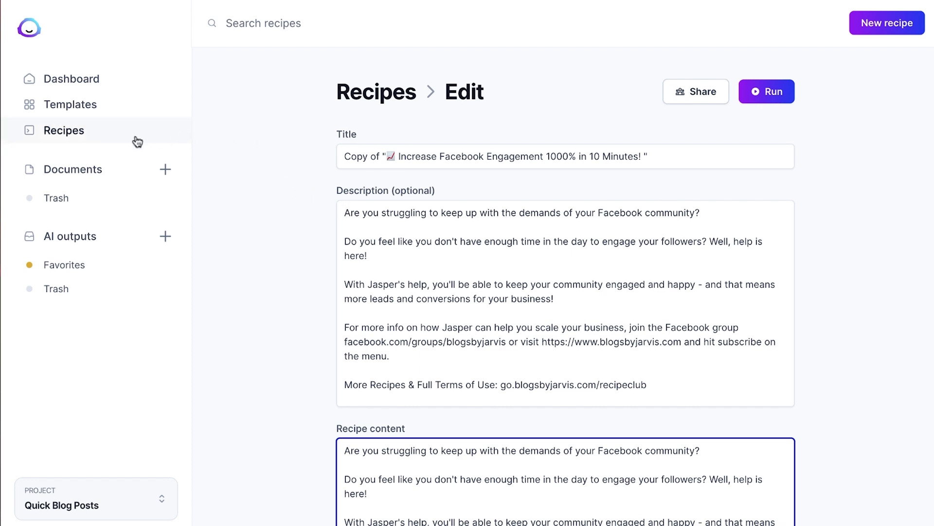
pyautogui.click(100, 173)
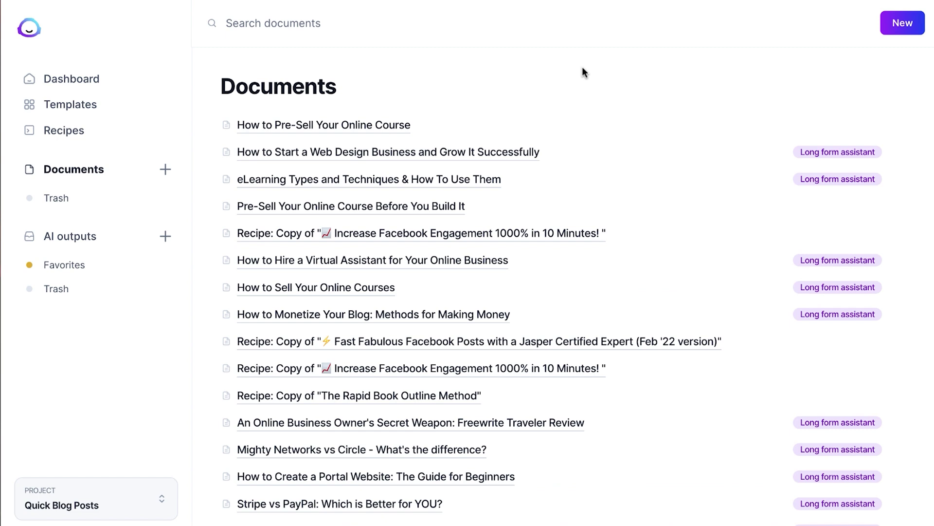
# Create a new blank 'Untitled document' to write from scratch
pyautogui.click(906, 23)
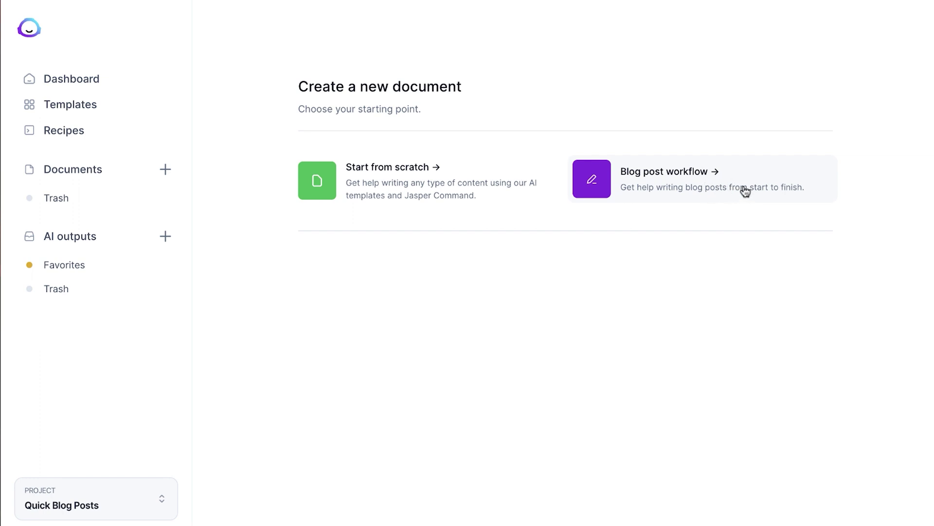
pyautogui.click(461, 190)
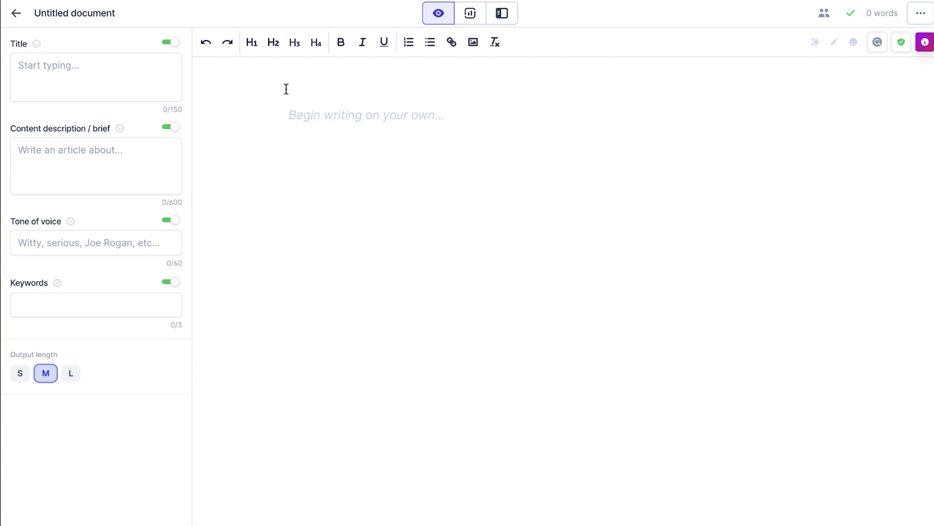
# Title the blank document 'How to train a puppy' in its Document settings
pyautogui.click(100, 13)
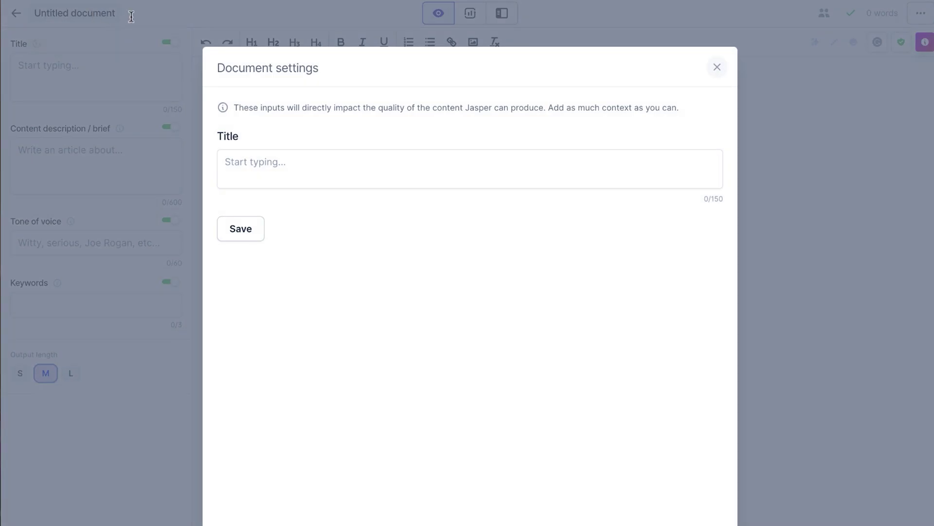
pyautogui.click(342, 168)
pyautogui.write('How to train a puppy')
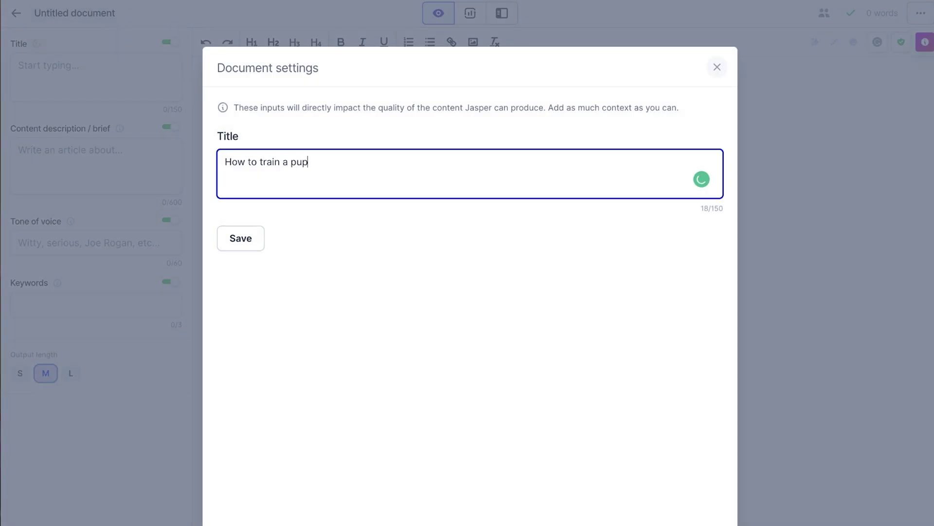
pyautogui.press('Return')
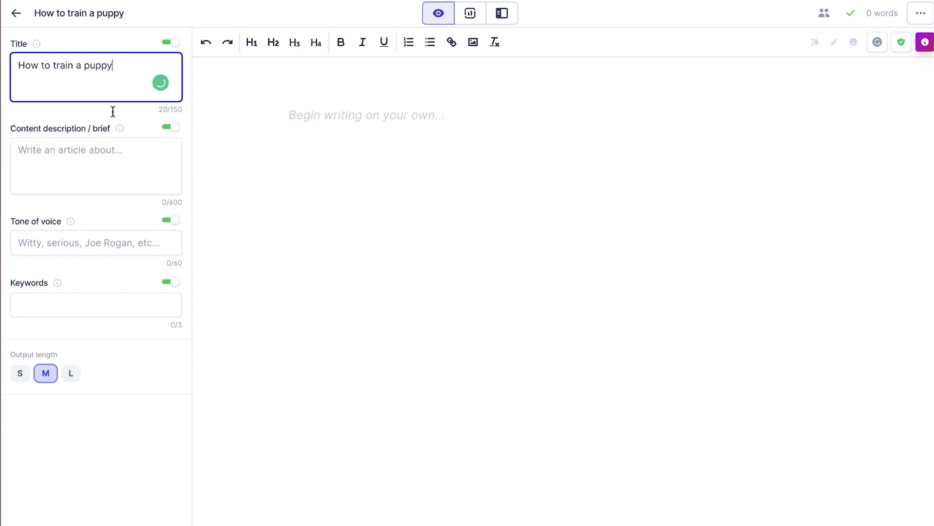
pyautogui.click(82, 166)
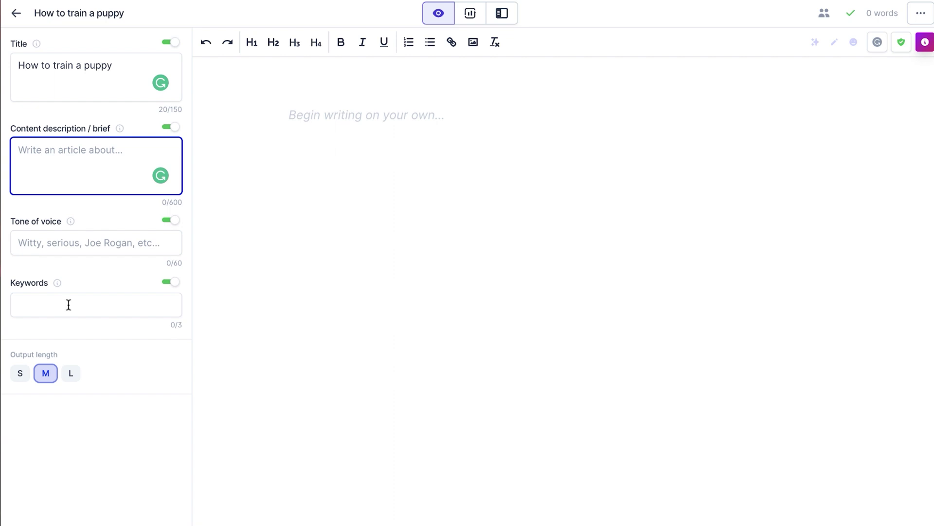
# Enter a brief on the 3 potty-training steps, tone 'smart', keyword 'puppy potty training', and begin the heading
pyautogui.write('In this blog post, we will explain the 3 steps to potty training a puppy for the first time. It wi')
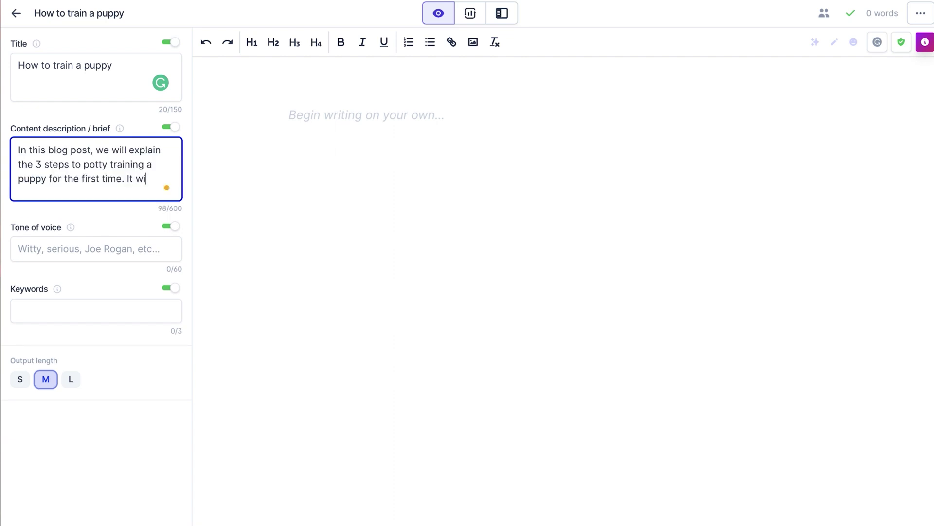
pyautogui.write('ll go over setting expectations, giving treats for good behavior, and reinforcing proper potty training for')
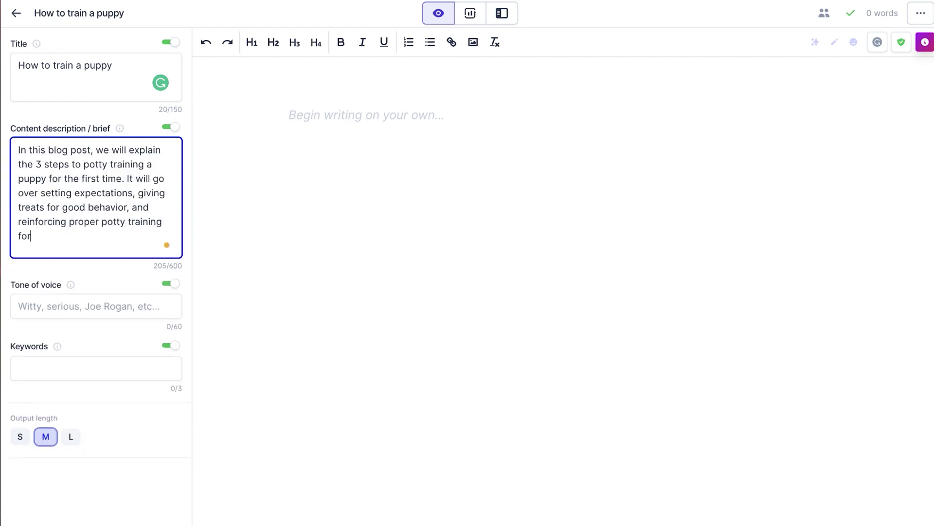
pyautogui.write(' puppies.')
pyautogui.press('Tab')
pyautogui.write('smart')
pyautogui.press('Tab')
pyautogui.write('puppy potty training')
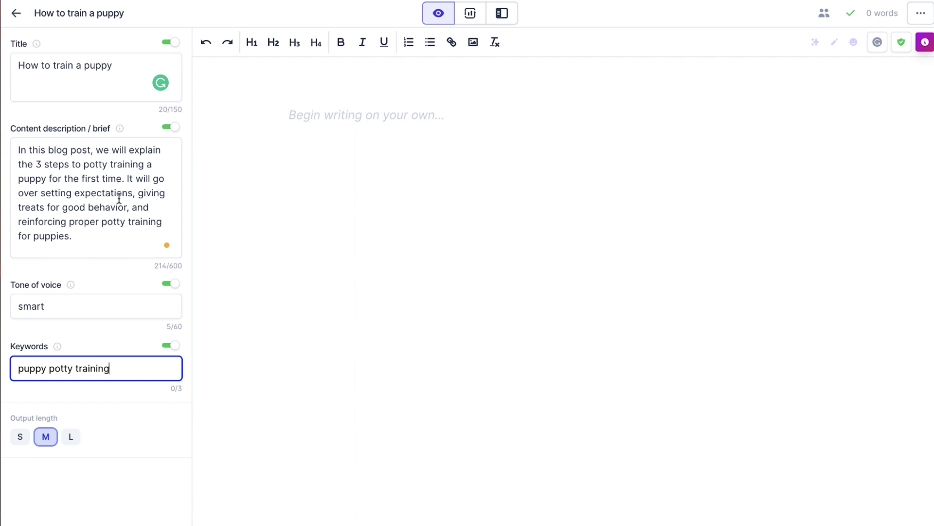
pyautogui.click(402, 115)
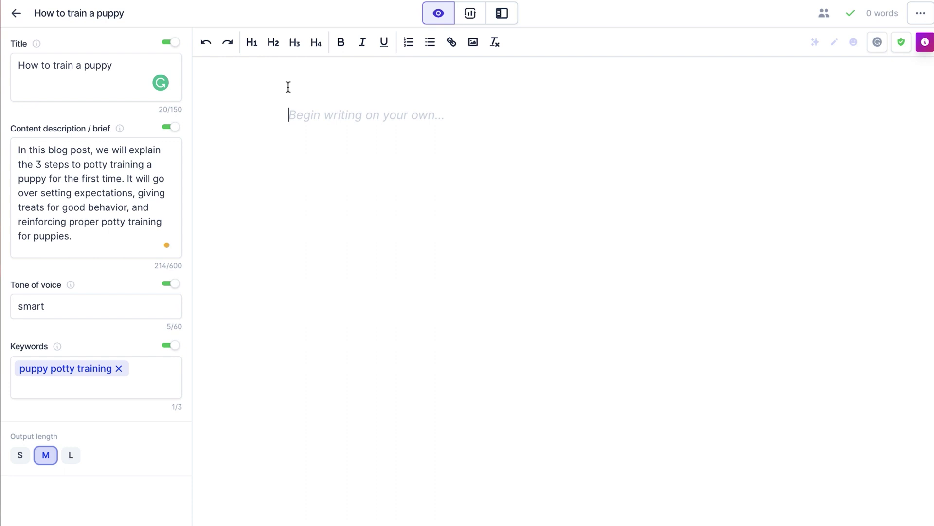
pyautogui.write('How to train a p')
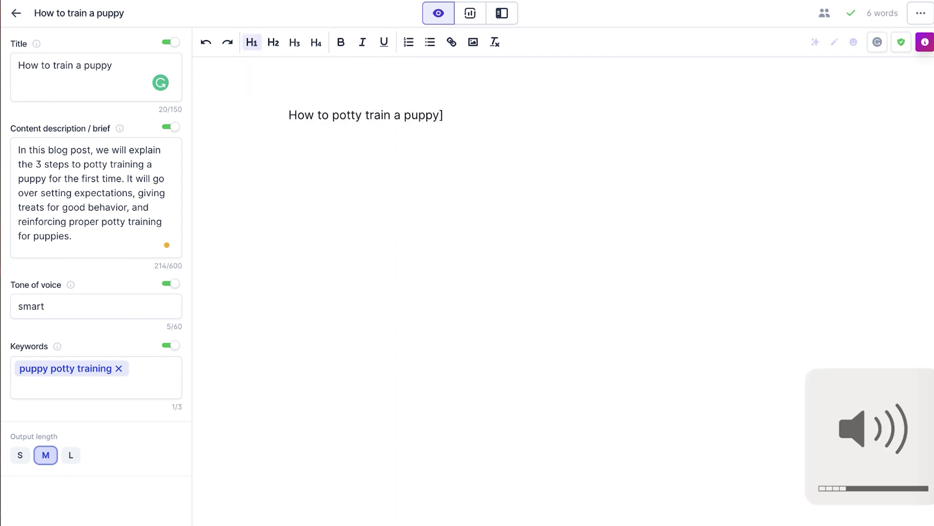
# Make 'How to potty train a puppy' the main heading and add an empty line below it
pyautogui.hotkey('ctrl', 'a')
pyautogui.hotkey('ctrl', 'b')
pyautogui.click(563, 151)
pyautogui.press('Return')
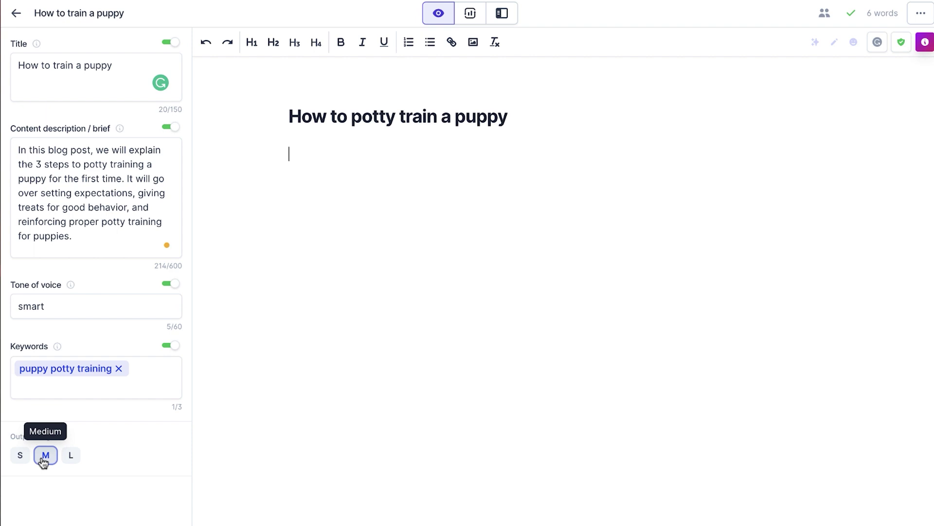
# Set Output length to L and compose the three potty-training steps under the heading
pyautogui.click(71, 457)
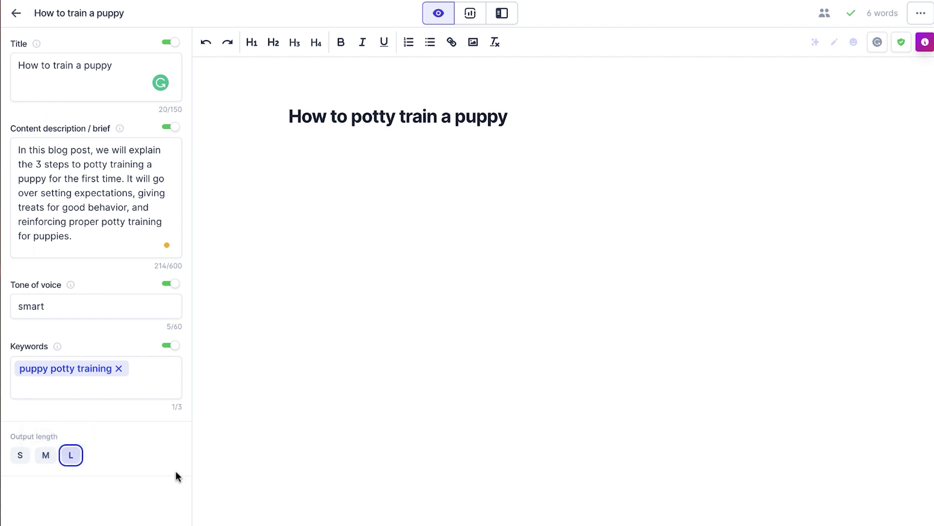
pyautogui.click(175, 521)
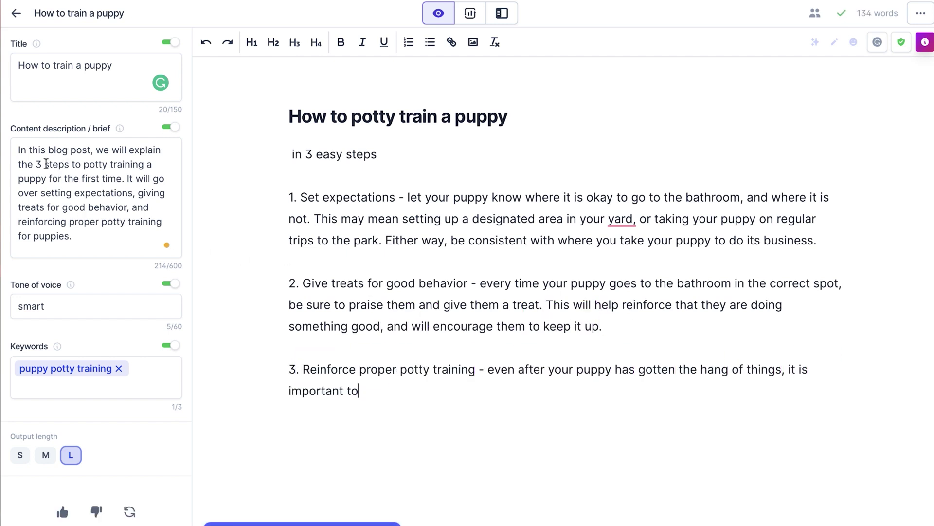
# Merge ' in 3 easy steps' into the heading, then place the caret below the third step
pyautogui.click(284, 154)
pyautogui.press('BackSpace')
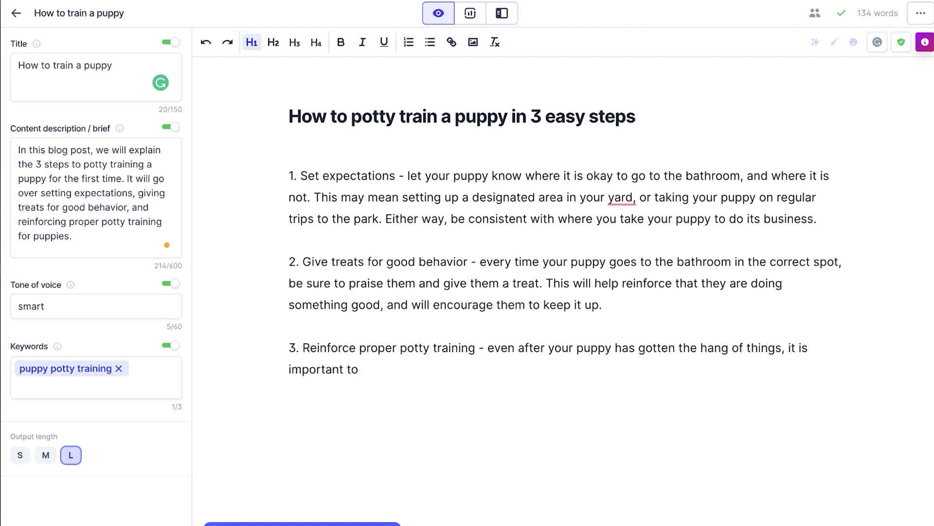
pyautogui.click(666, 124)
pyautogui.click(477, 368)
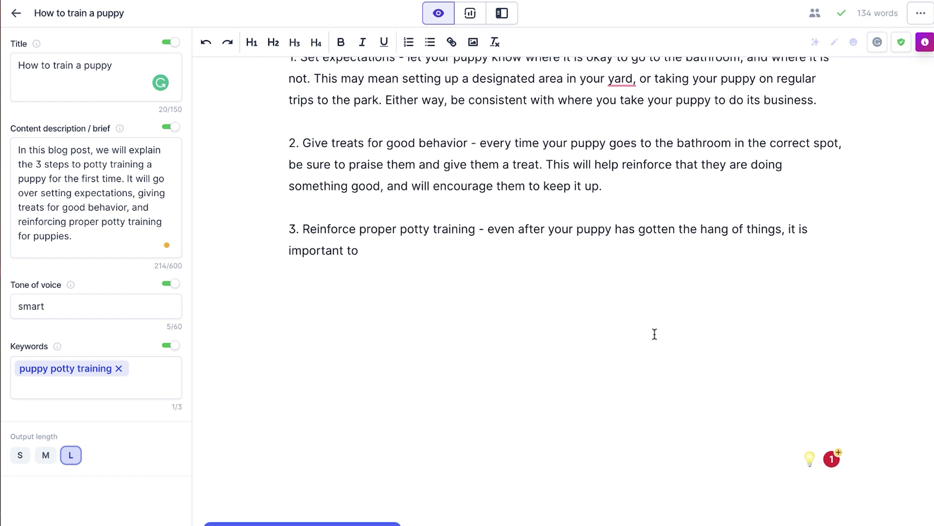
# Run the command 'Write a story about someone who never potty trained their dog and the nightmare that it is'
pyautogui.write('>')
pyautogui.write('Write ')
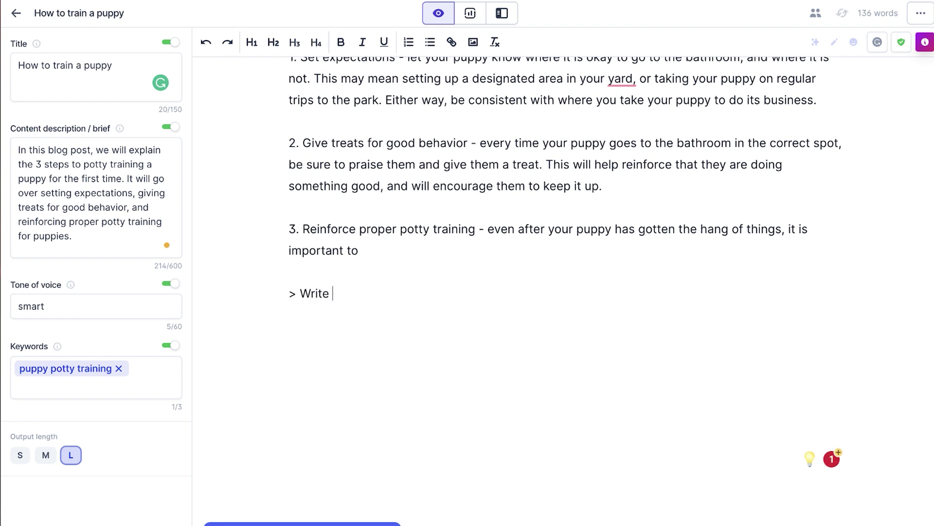
pyautogui.write('a story about somo')
pyautogui.press('BackSpace')
pyautogui.write('eone')
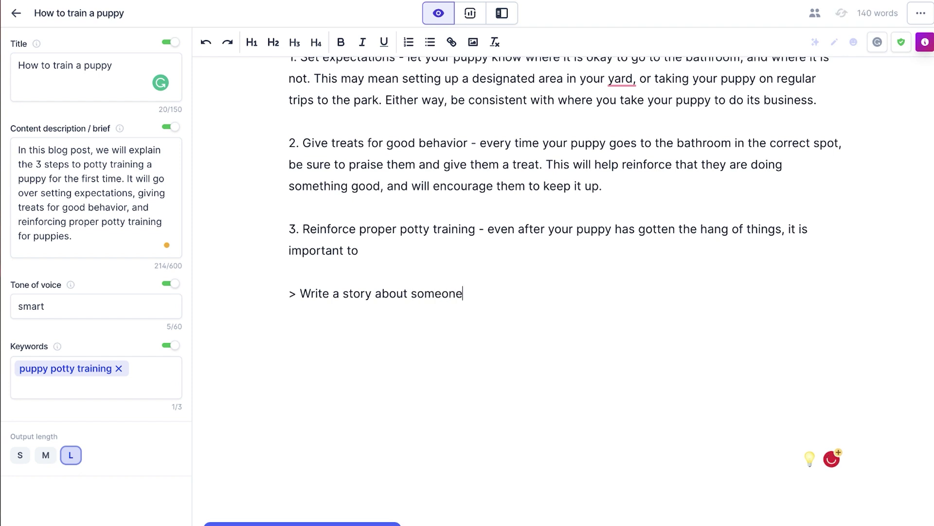
pyautogui.write(' who never potty')
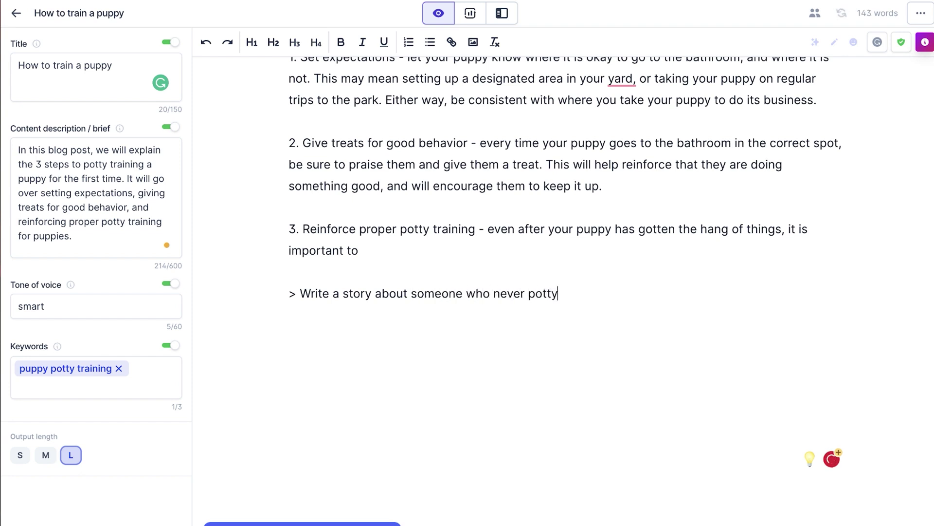
pyautogui.write(' trained their dog and the ')
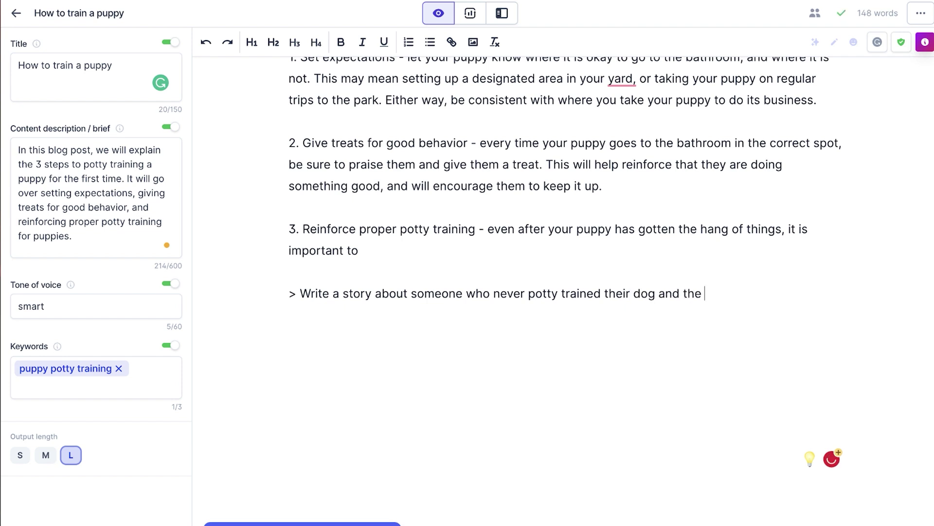
pyautogui.write('nightmare that it')
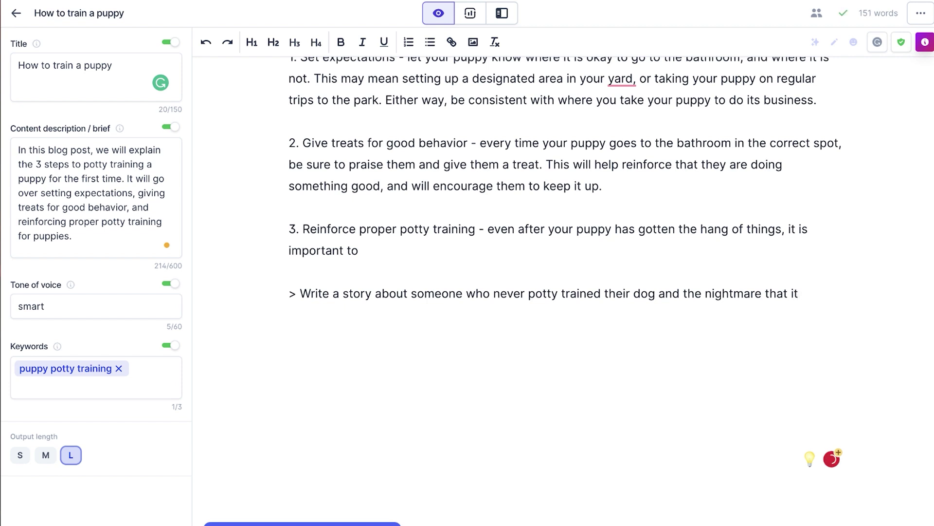
pyautogui.write(' is')
pyautogui.tripleClick(291, 293)
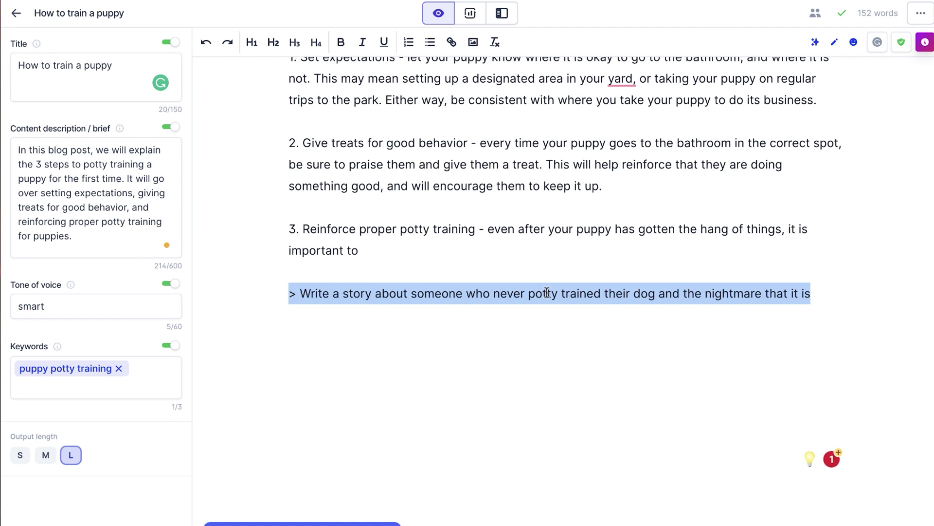
pyautogui.hotkey('ctrl', 'Return')
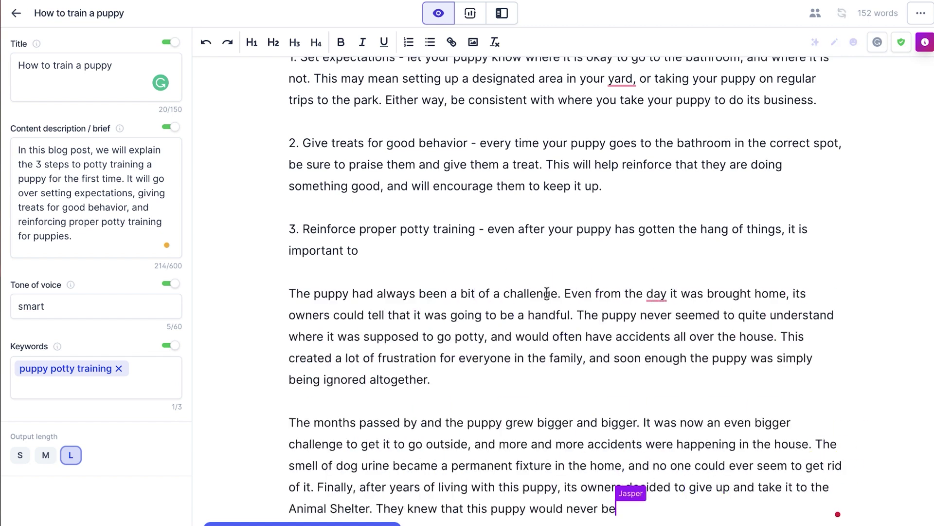
pyautogui.scroll(-3, 682, 282)
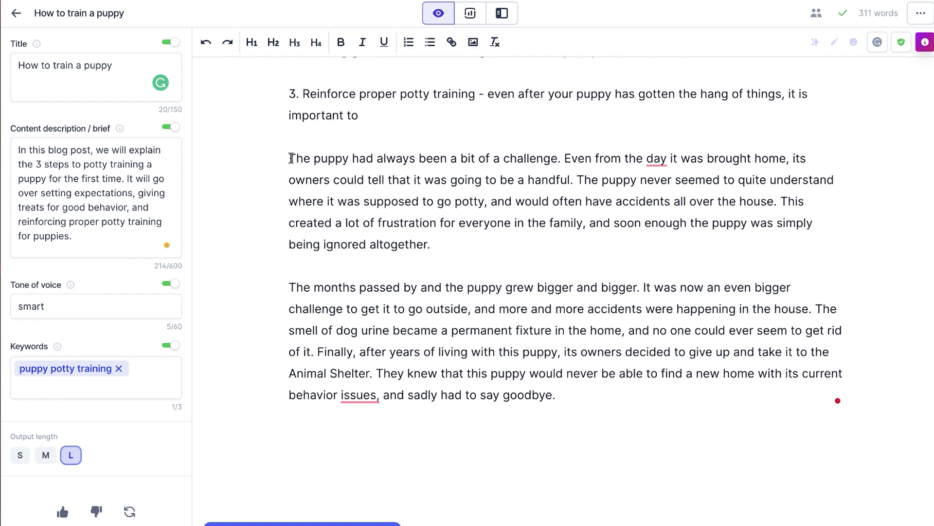
# Insert 'Story time: this is the story of John who had a puppy that never got potty trained.' above the story
pyautogui.click(392, 128)
pyautogui.press('Return')
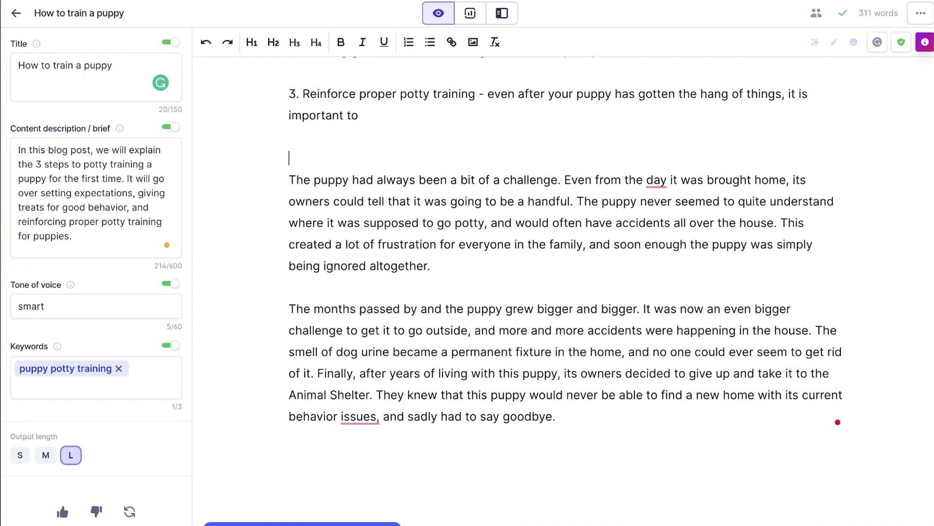
pyautogui.press('Return')
pyautogui.write('Story time')
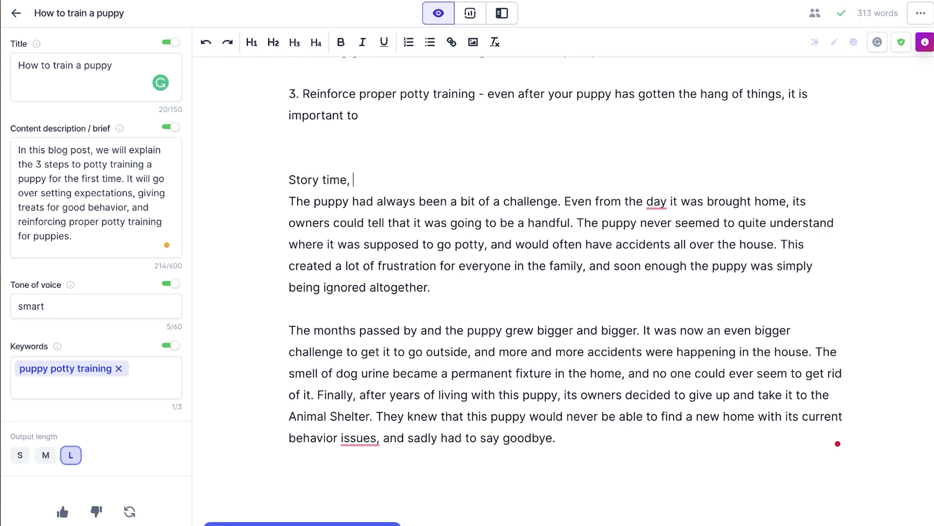
pyautogui.write(': this is t')
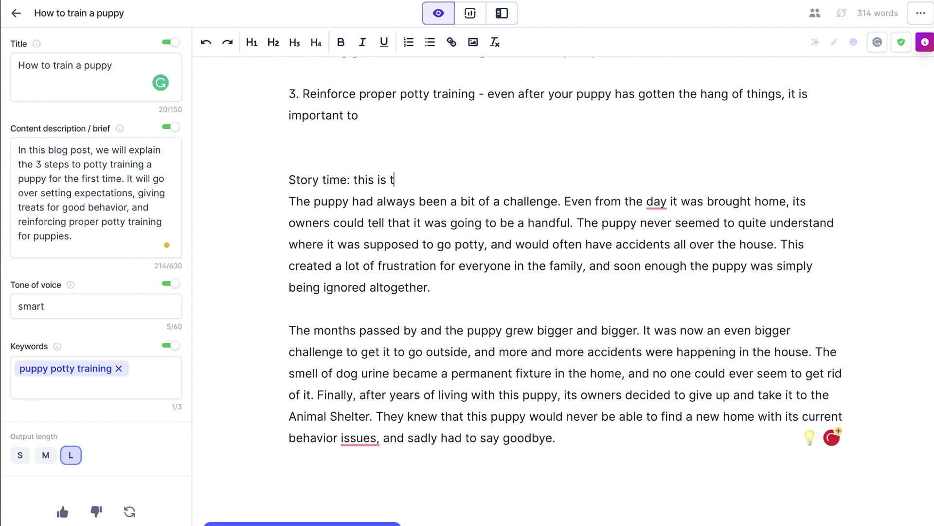
pyautogui.write('he story of John who ')
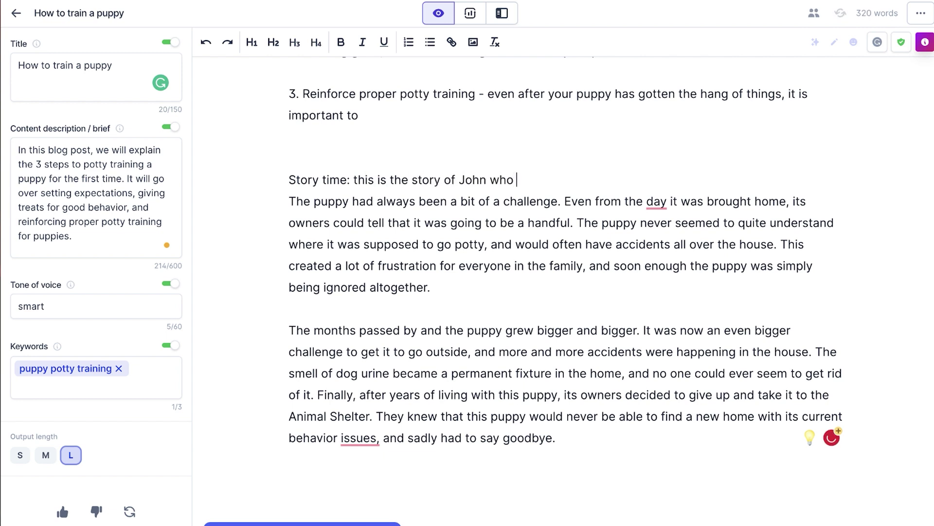
pyautogui.write('had a puppy t')
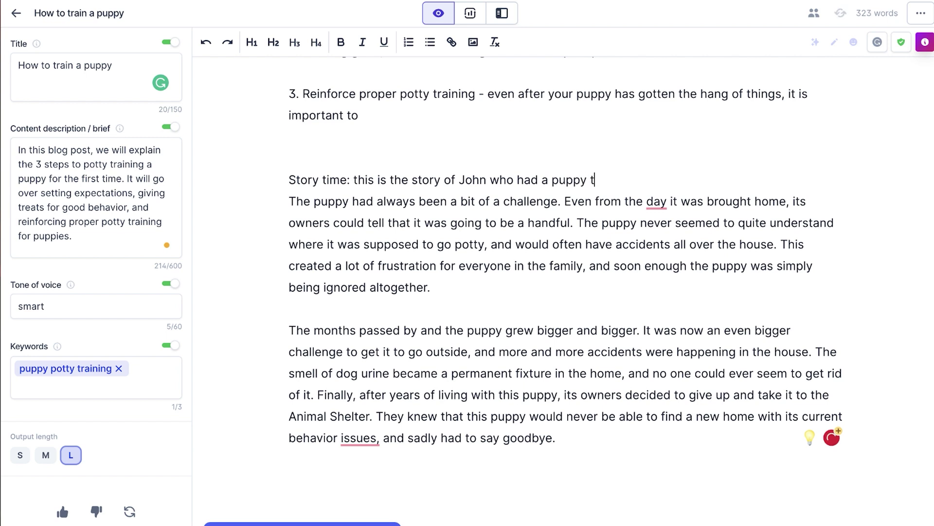
pyautogui.write('hat never got po')
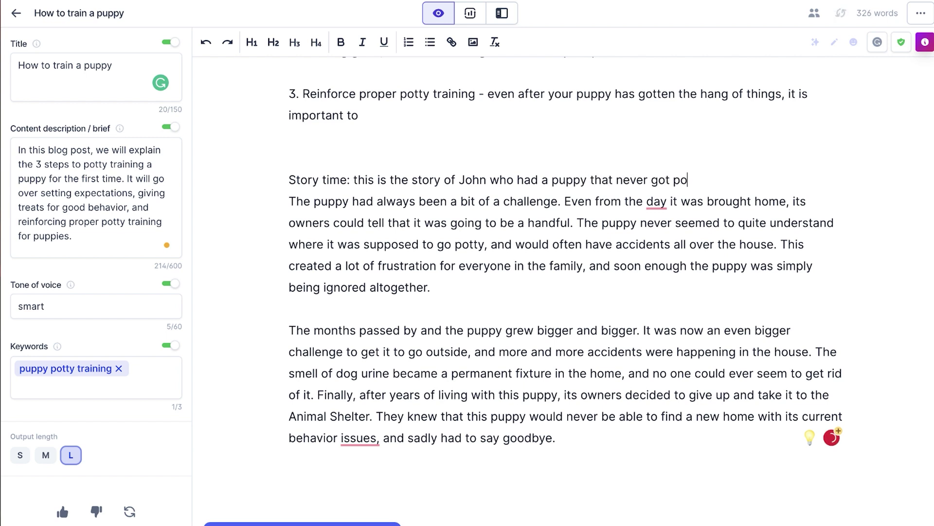
pyautogui.write('tty trained.')
pyautogui.press('Return')
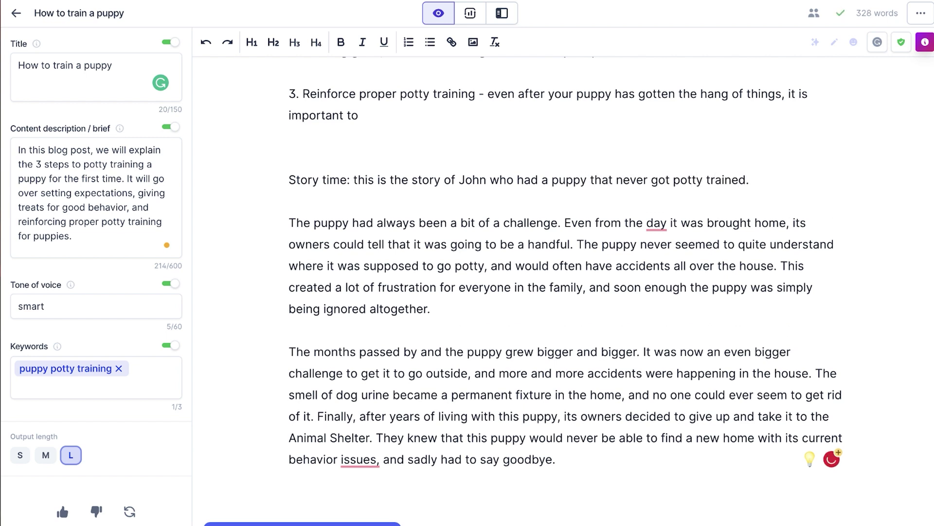
pyautogui.scroll(-1, 534, 175)
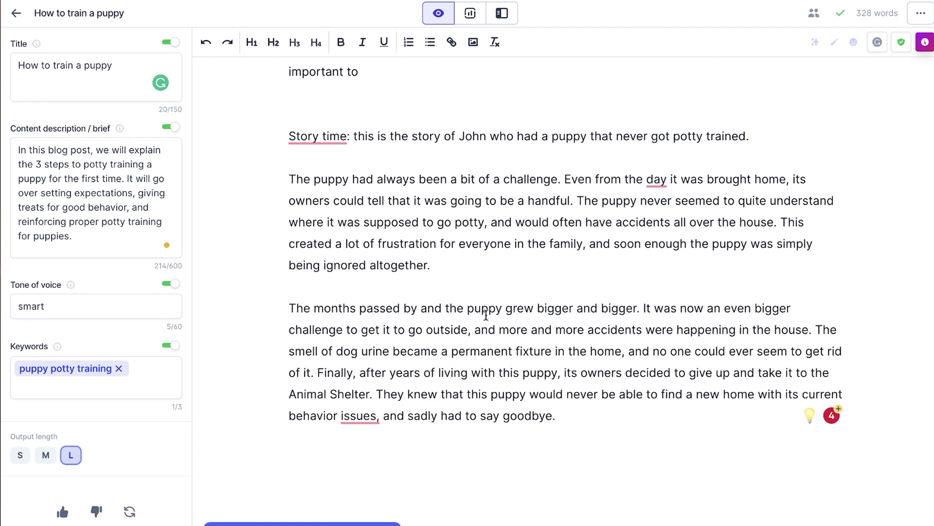
pyautogui.scroll(-3, 687, 312)
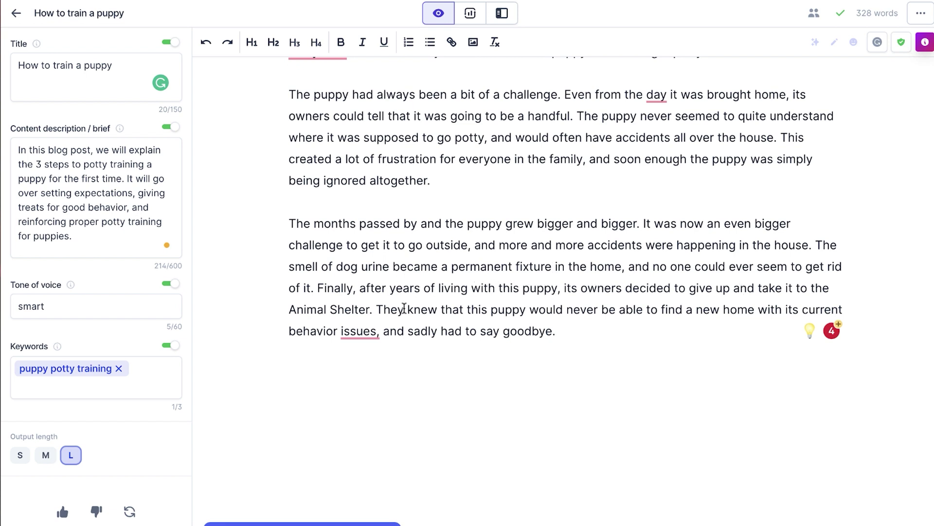
pyautogui.click(659, 364)
pyautogui.scroll(3, 662, 360)
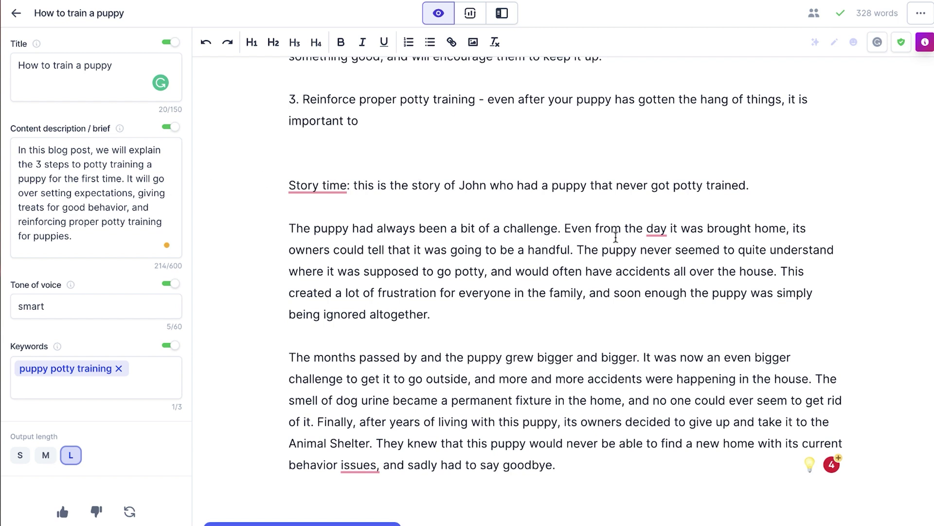
# Have Jasper write a conclusion paragraph inspiring readers to start potty training
pyautogui.press('Return')
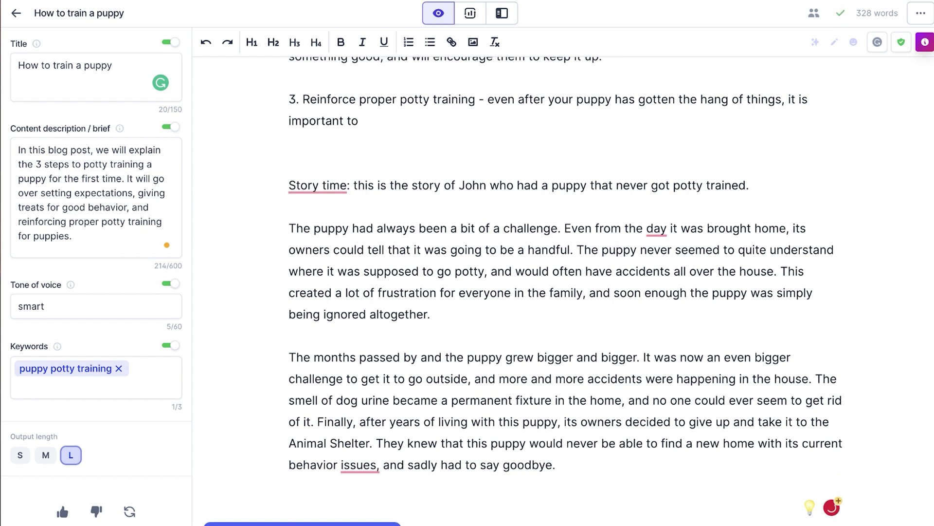
pyautogui.scroll(-3, 563, 292)
pyautogui.write('> Write a con')
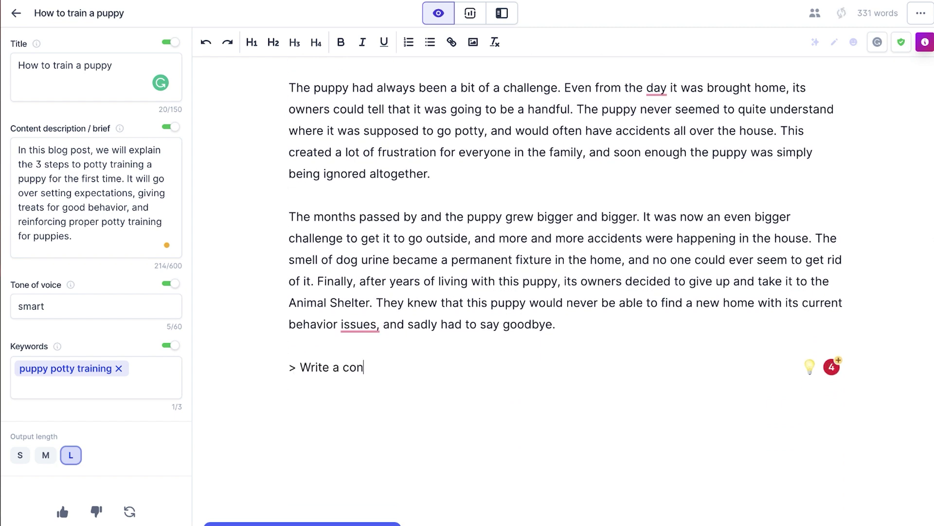
pyautogui.write('clusion paragraph that gives people inspiration to start potty training their puppy right away')
pyautogui.scroll(-2, 378, 300)
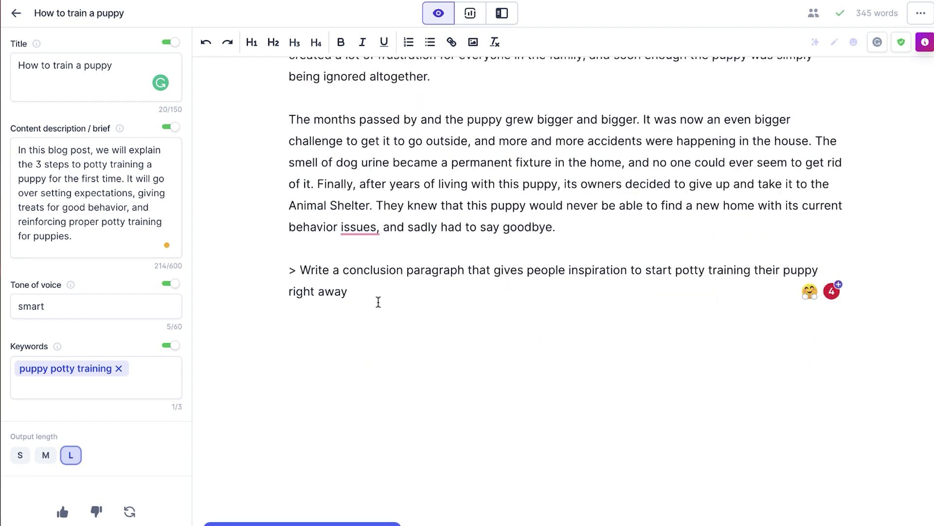
pyautogui.tripleClick(282, 271)
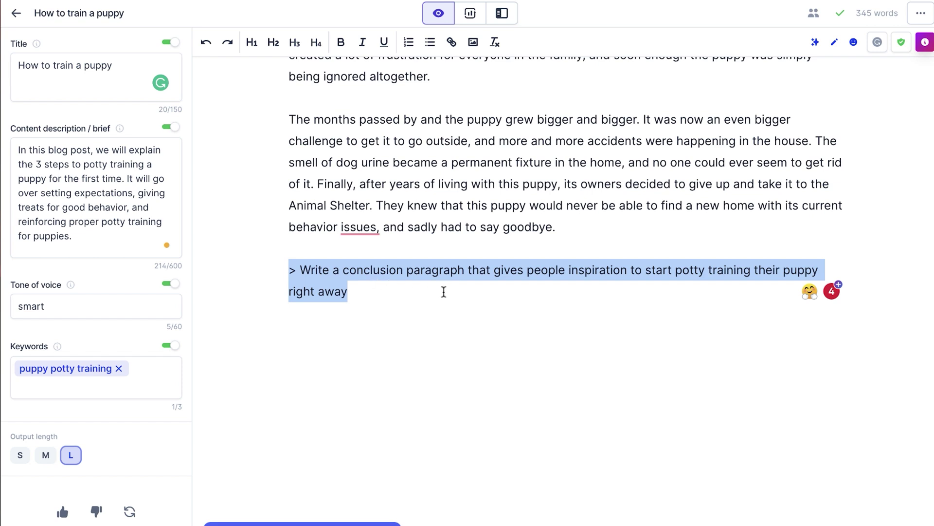
pyautogui.hotkey('ctrl', 'Return')
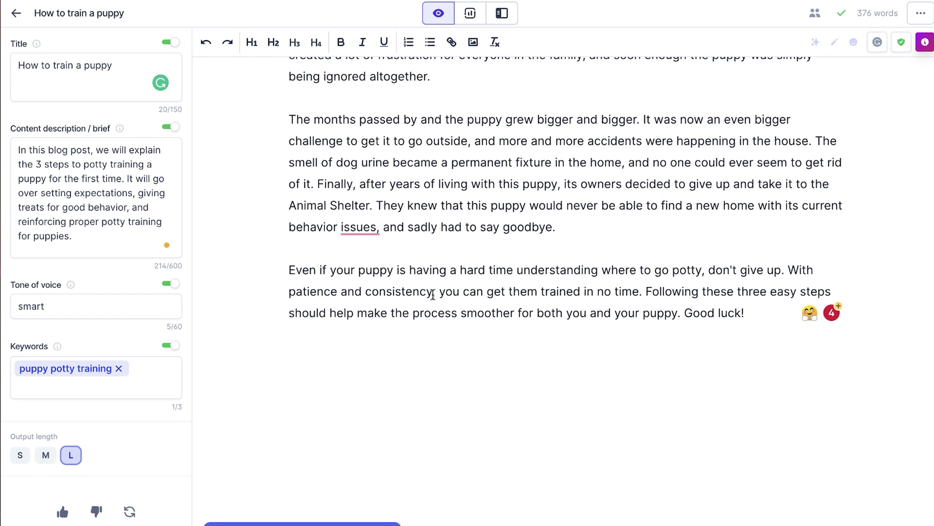
pyautogui.scroll(1, 436, 294)
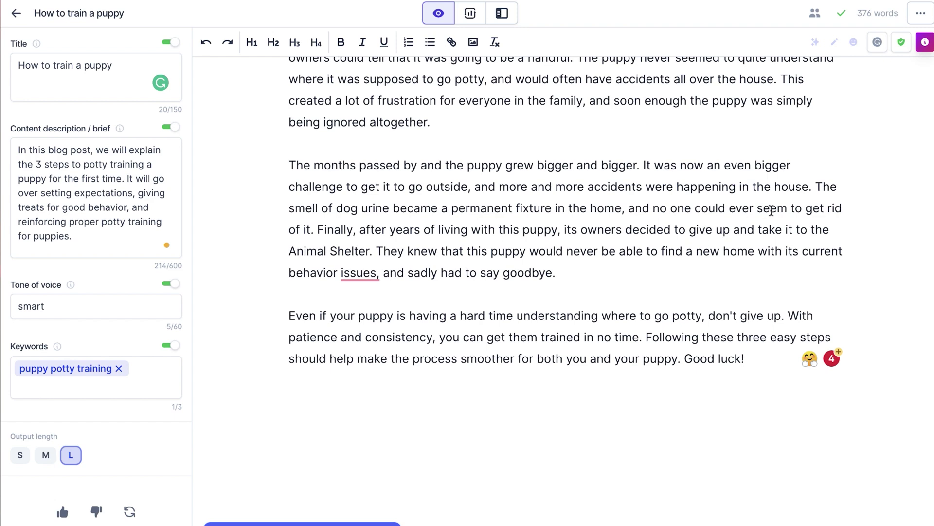
pyautogui.scroll(1, 772, 210)
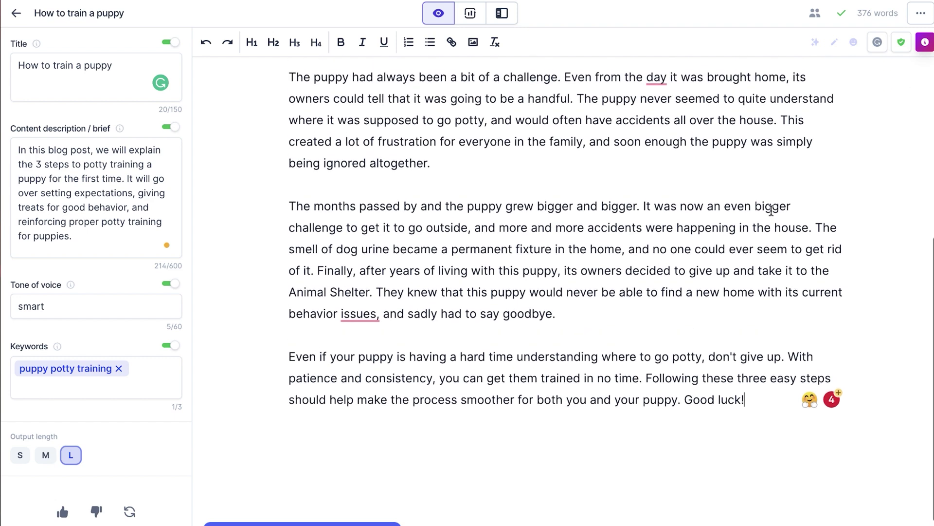
# Exit the blog post to the Dashboard, look over it, and go to the Recipes page
pyautogui.click(23, 16)
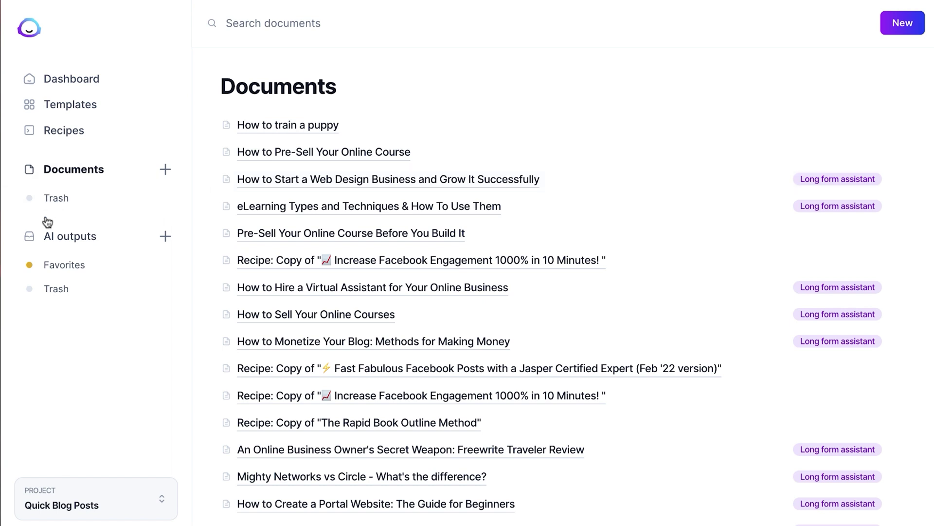
pyautogui.click(89, 89)
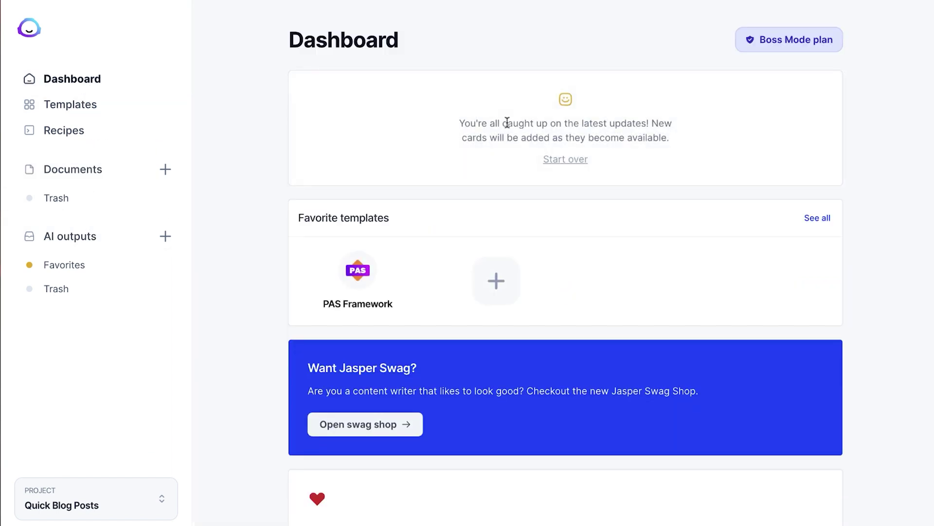
pyautogui.scroll(-12, 644, 147)
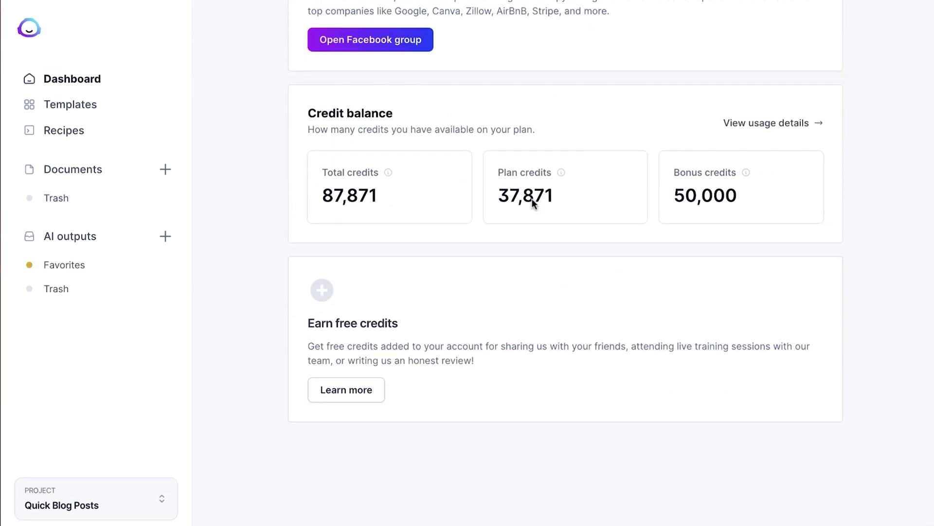
pyautogui.scroll(10, 669, 130)
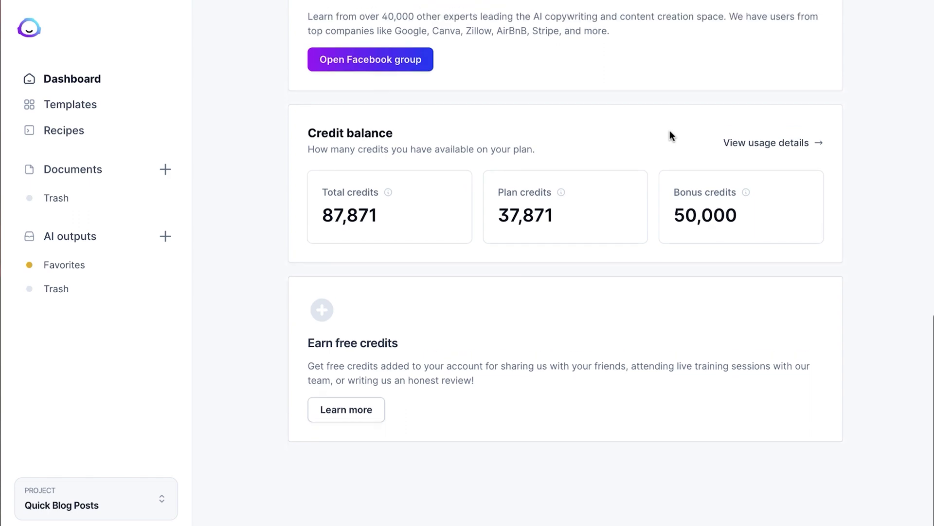
pyautogui.scroll(2, 669, 130)
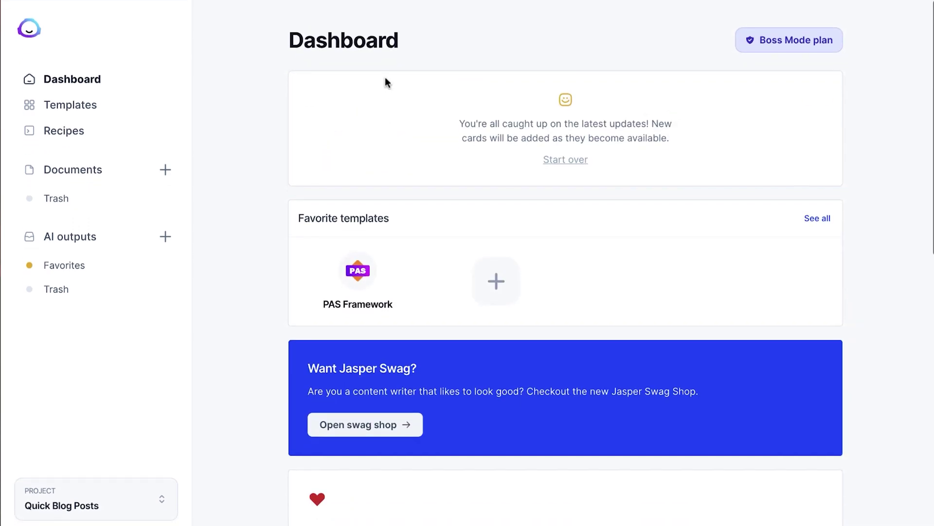
pyautogui.click(72, 130)
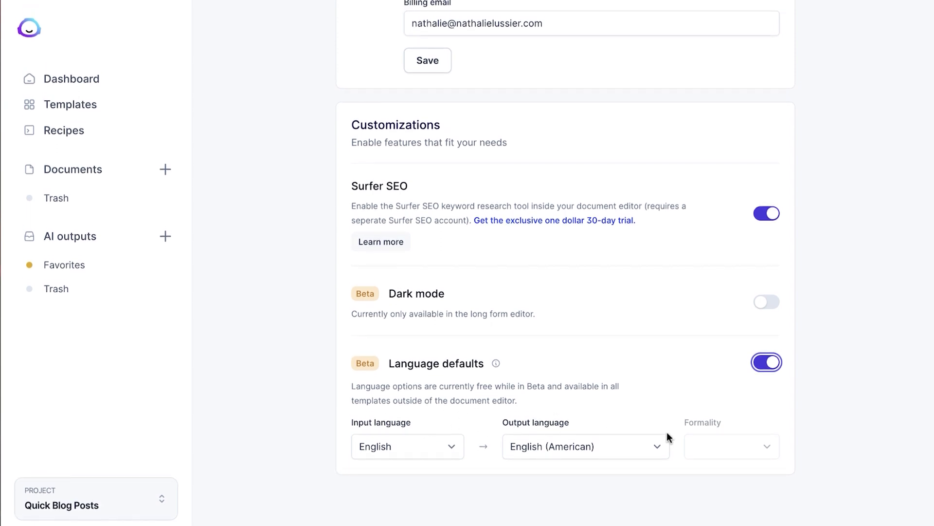
# Check the Customizations input language list, leaving it set to English
pyautogui.click(417, 447)
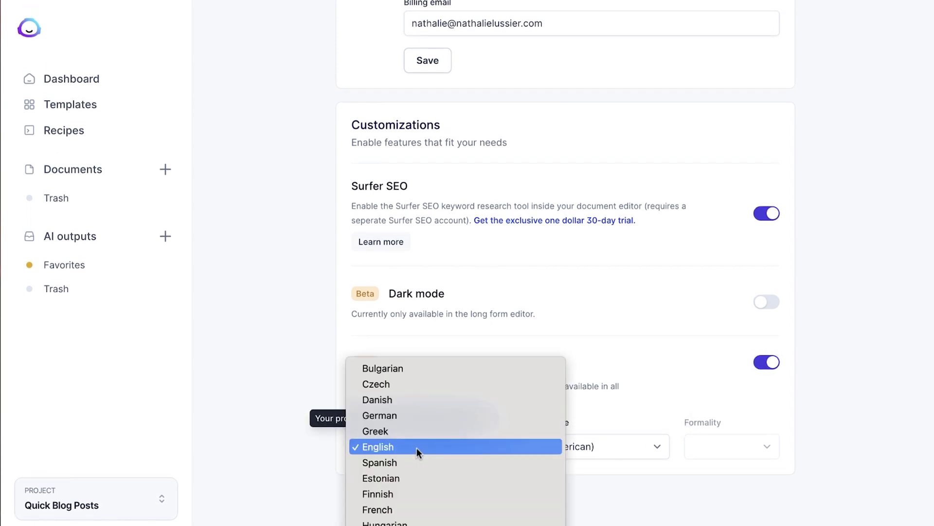
pyautogui.scroll(-3, 417, 447)
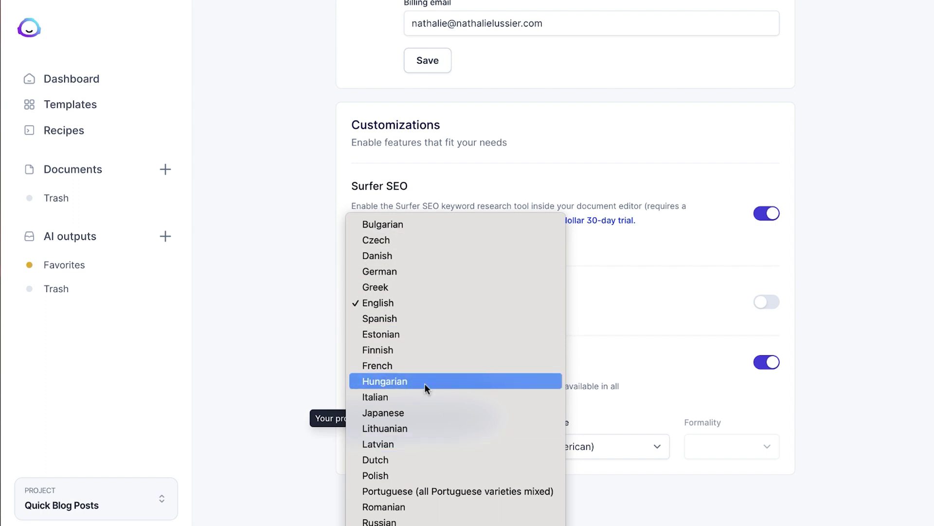
pyautogui.click(223, 379)
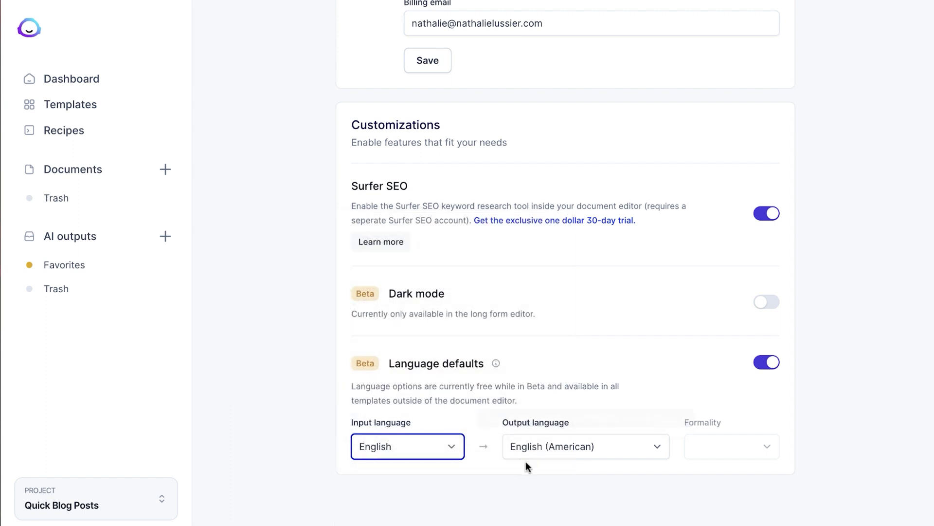